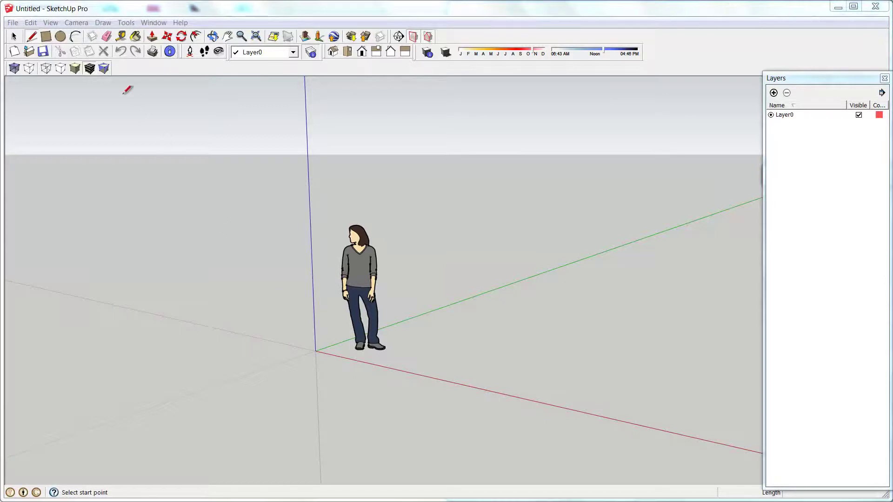
- Turn off the display of the drawing axes in the empty model
{"action": "left_click", "coordinate": [31, 23]}
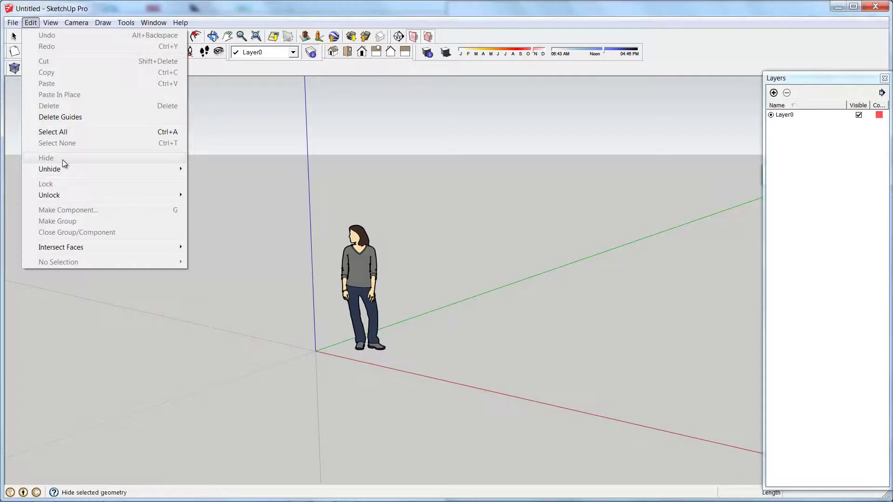
{"action": "mouse_move", "coordinate": [61, 172]}
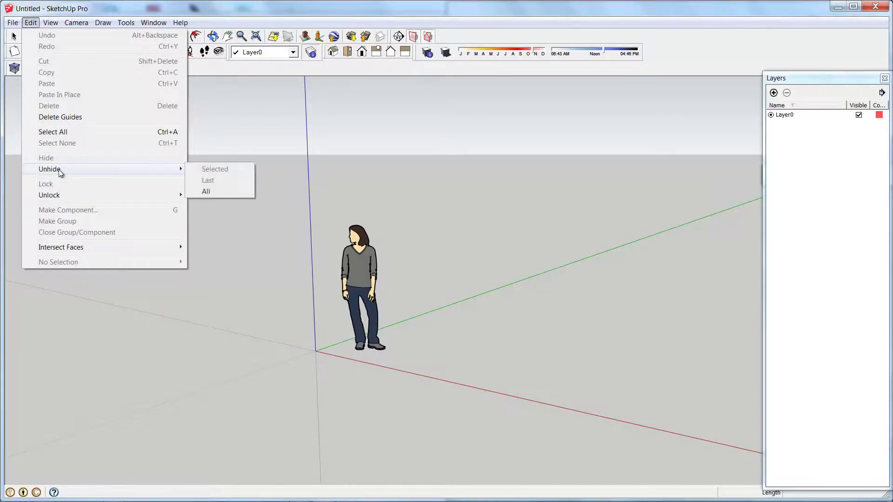
{"action": "mouse_move", "coordinate": [60, 196]}
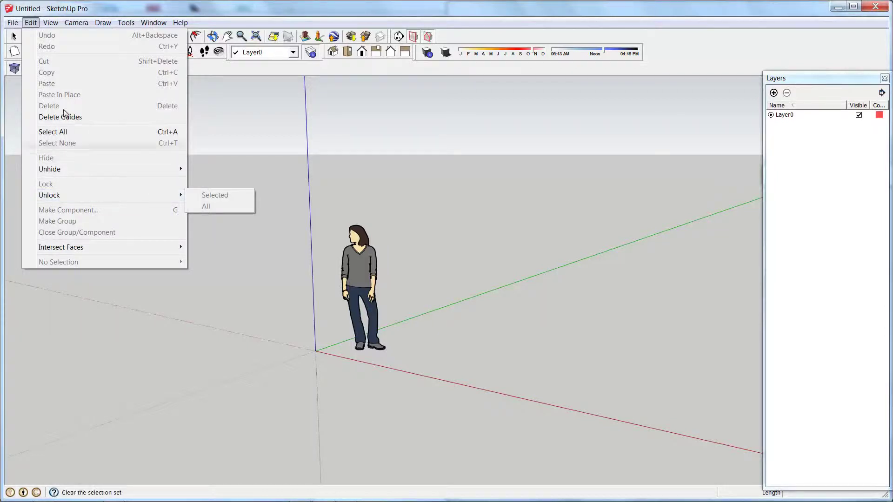
{"action": "mouse_move", "coordinate": [52, 26]}
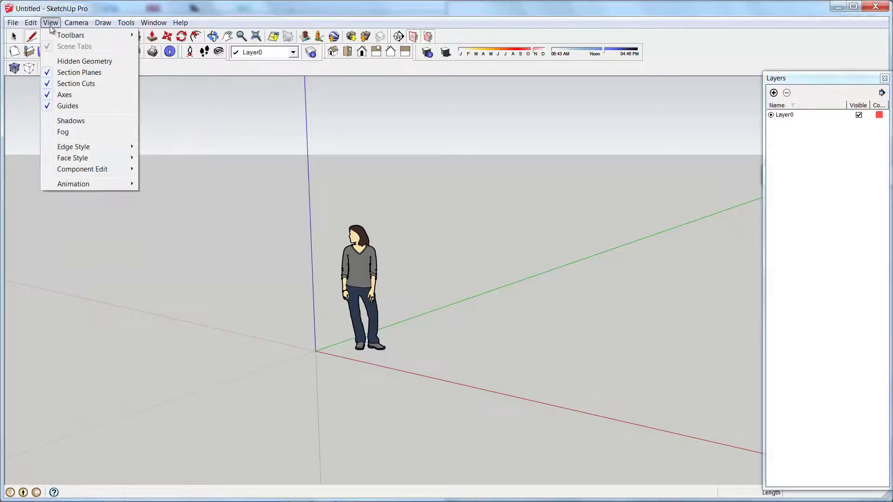
{"action": "left_click", "coordinate": [62, 95]}
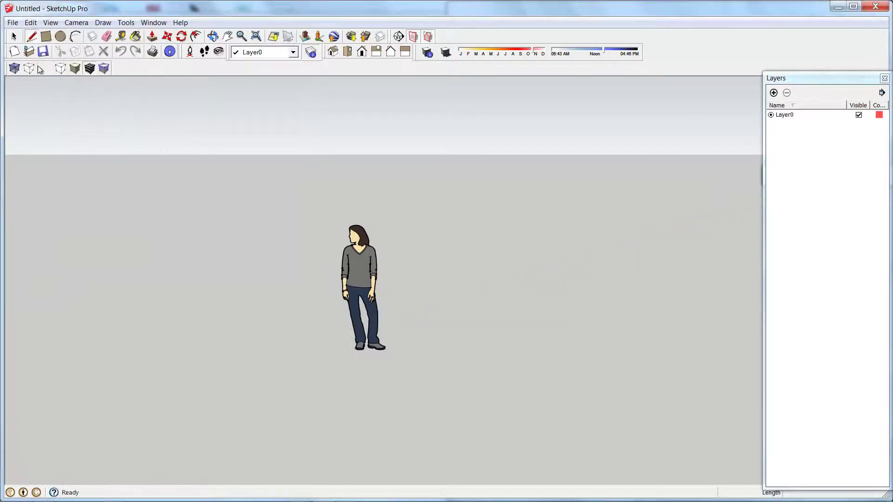
{"action": "left_click", "coordinate": [14, 37]}
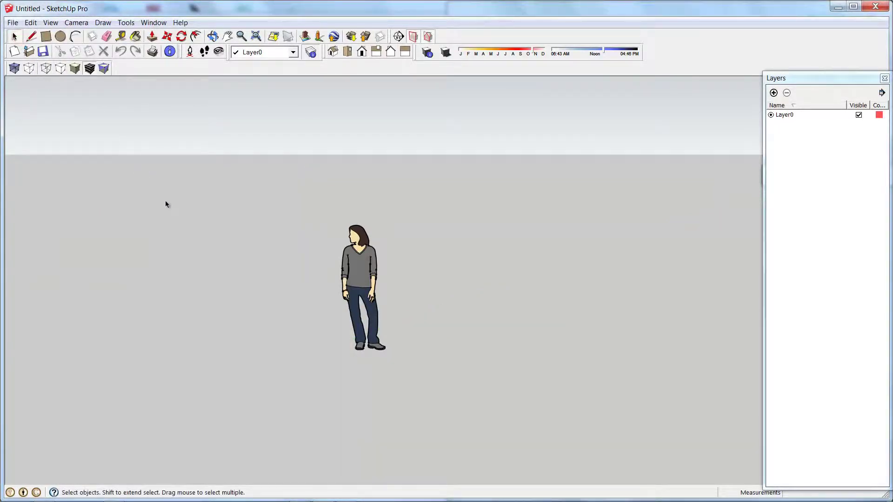
- Start adding a geo-location to the model and dismiss the introductory tip over the map
{"action": "scroll", "coordinate": [202, 251], "scroll_direction": "down", "scroll_amount": 2}
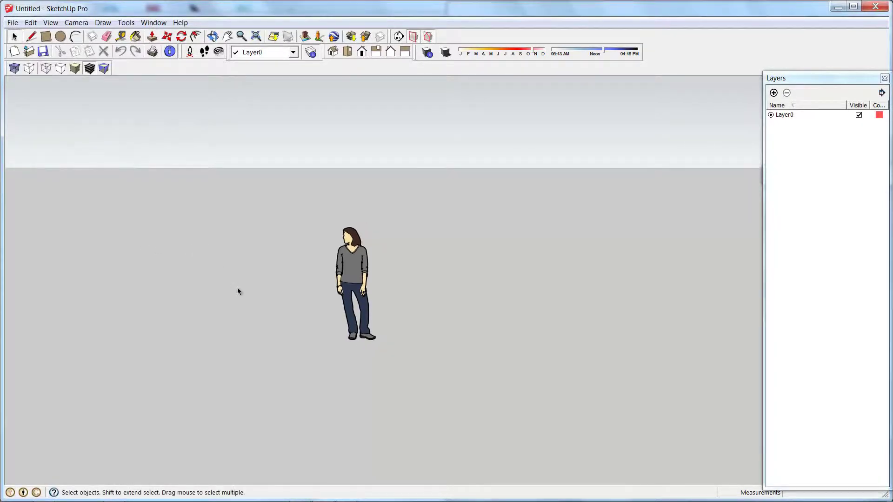
{"action": "middle_click_drag", "start_coordinate": [285, 323], "coordinate": [289, 293]}
{"action": "scroll", "coordinate": [289, 293], "scroll_direction": "down", "scroll_amount": 1}
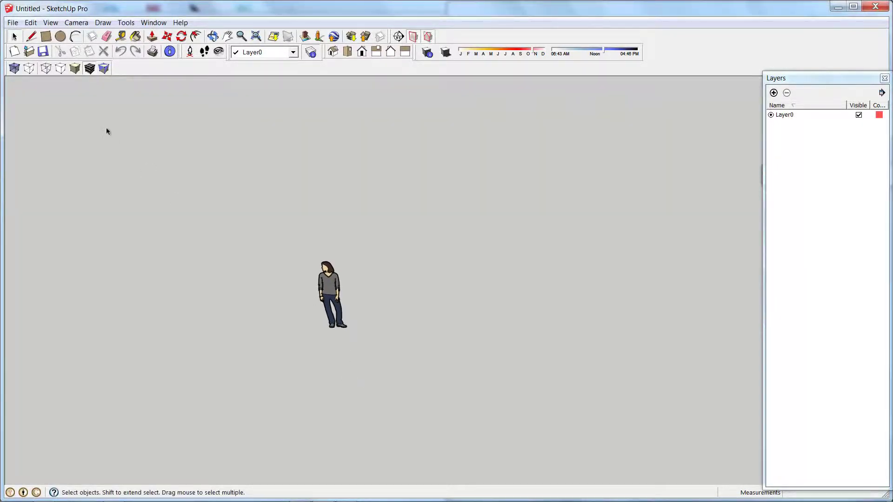
{"action": "left_click", "coordinate": [15, 24]}
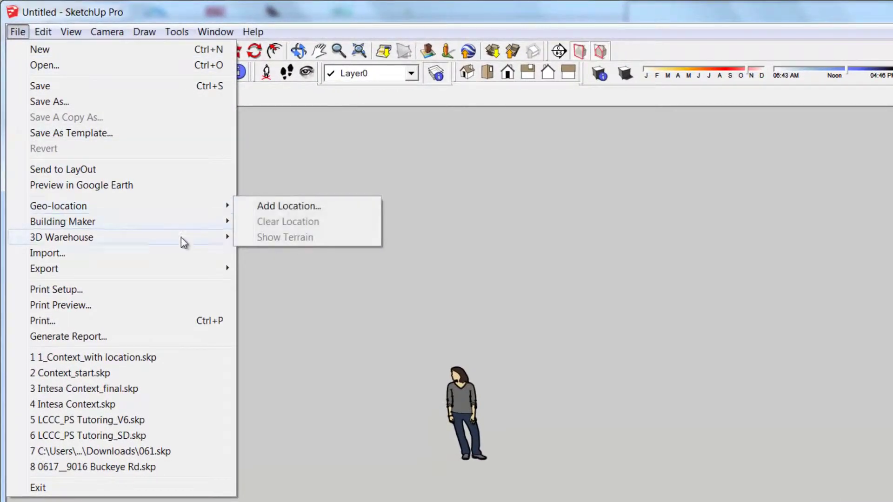
{"action": "mouse_move", "coordinate": [218, 214]}
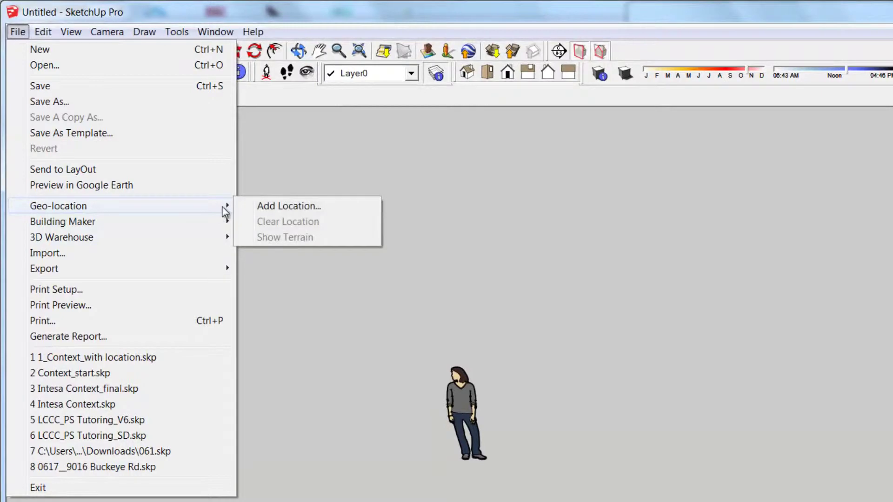
{"action": "left_click", "coordinate": [257, 209]}
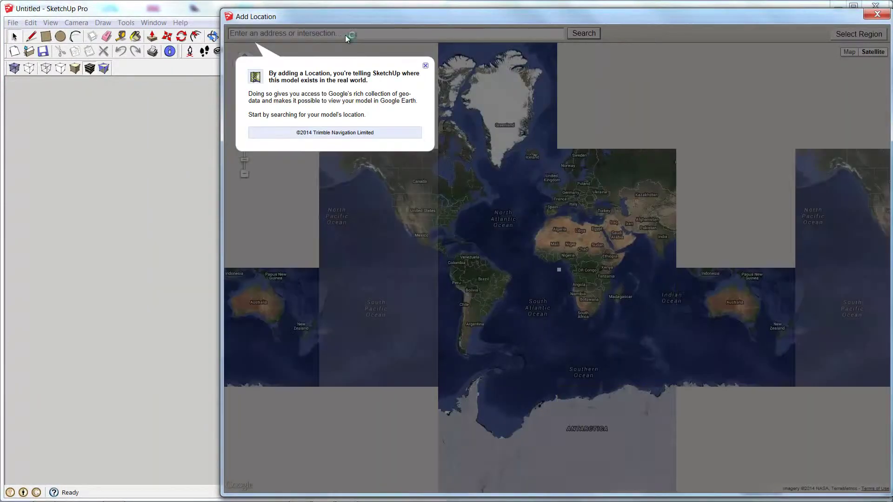
{"action": "left_click", "coordinate": [426, 66]}
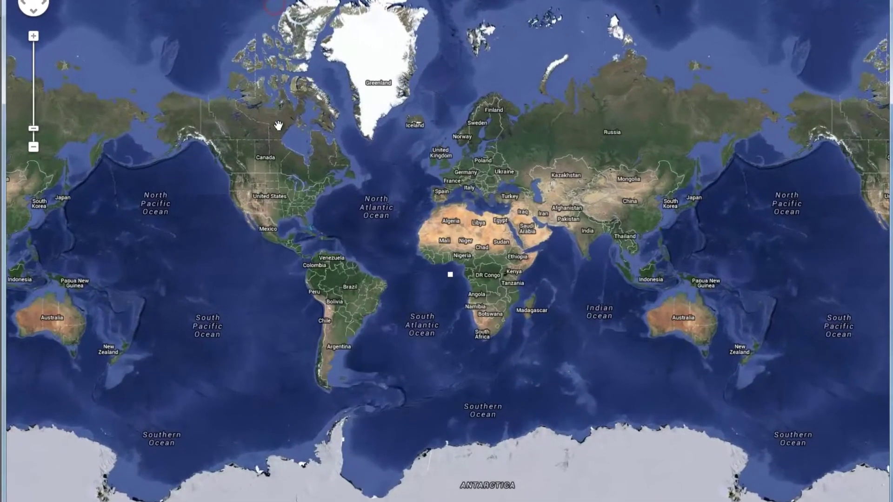
- Find Cleveland on the location map and centre it on the University Circle area around Case Western Reserve University
{"action": "scroll", "coordinate": [305, 191], "scroll_direction": "up", "scroll_amount": 3}
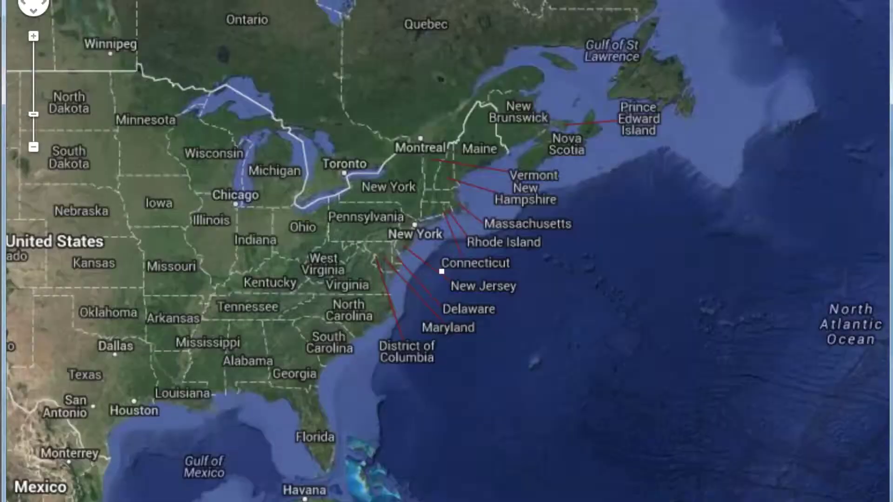
{"action": "scroll", "coordinate": [318, 214], "scroll_direction": "up", "scroll_amount": 3}
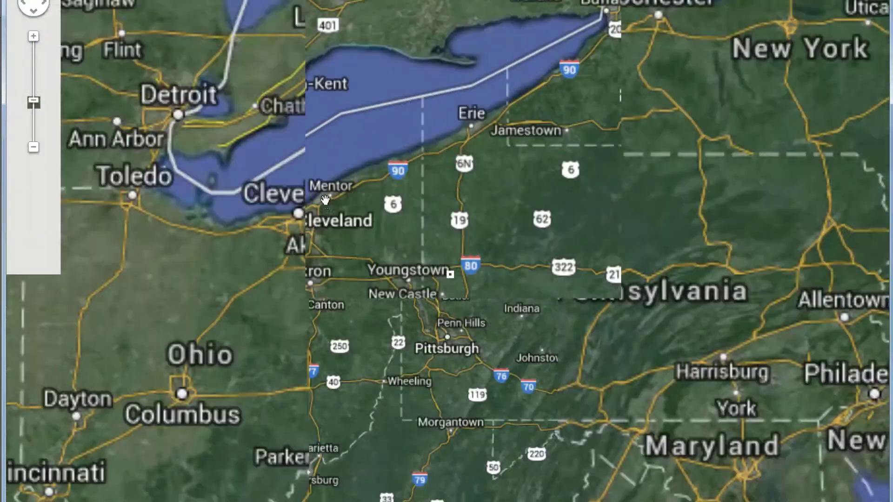
{"action": "scroll", "coordinate": [325, 200], "scroll_direction": "up", "scroll_amount": 3}
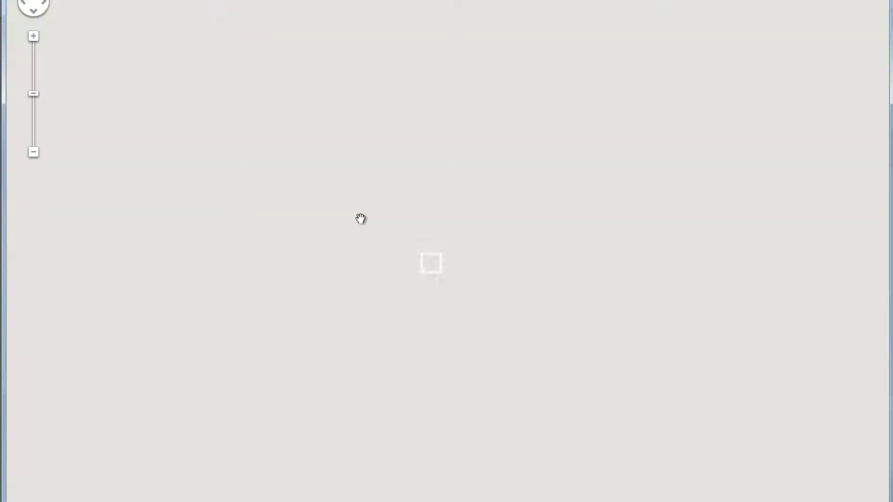
{"action": "scroll", "coordinate": [360, 219], "scroll_direction": "up", "scroll_amount": 1}
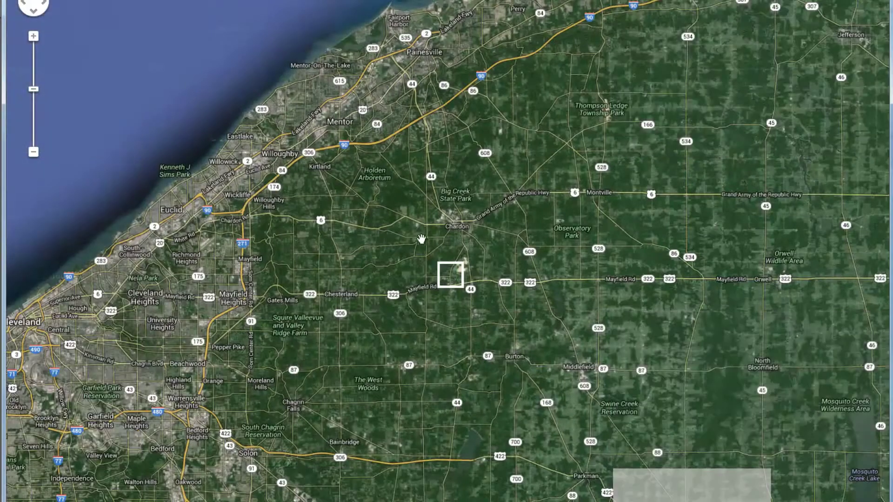
{"action": "left_click_drag", "start_coordinate": [434, 249], "coordinate": [691, 270]}
{"action": "scroll", "coordinate": [421, 311], "scroll_direction": "up", "scroll_amount": 1}
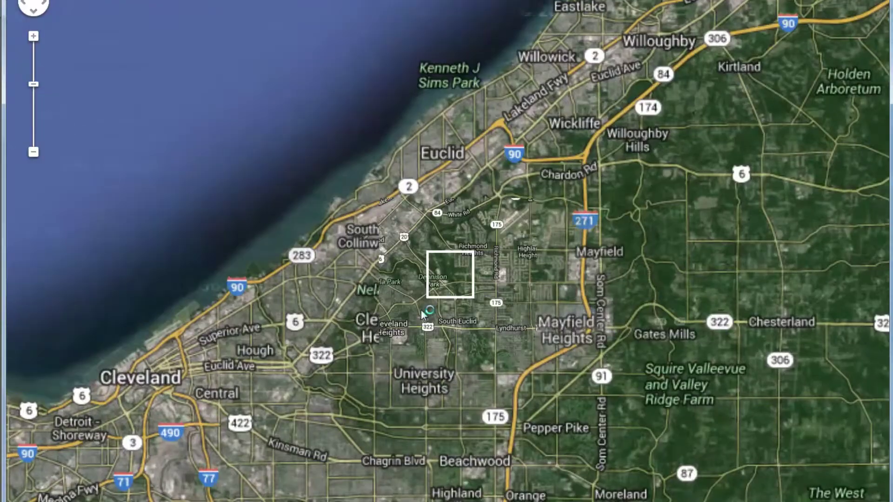
{"action": "scroll", "coordinate": [430, 321], "scroll_direction": "up", "scroll_amount": 1}
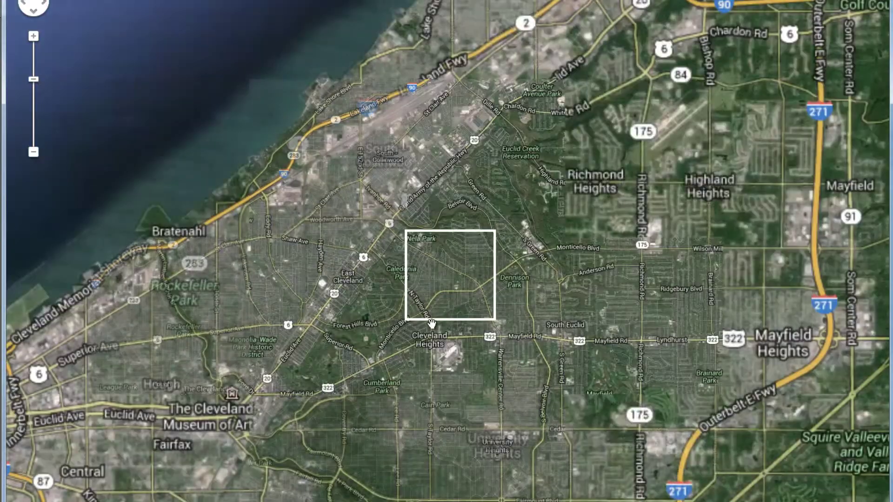
{"action": "left_click_drag", "start_coordinate": [429, 287], "coordinate": [545, 245]}
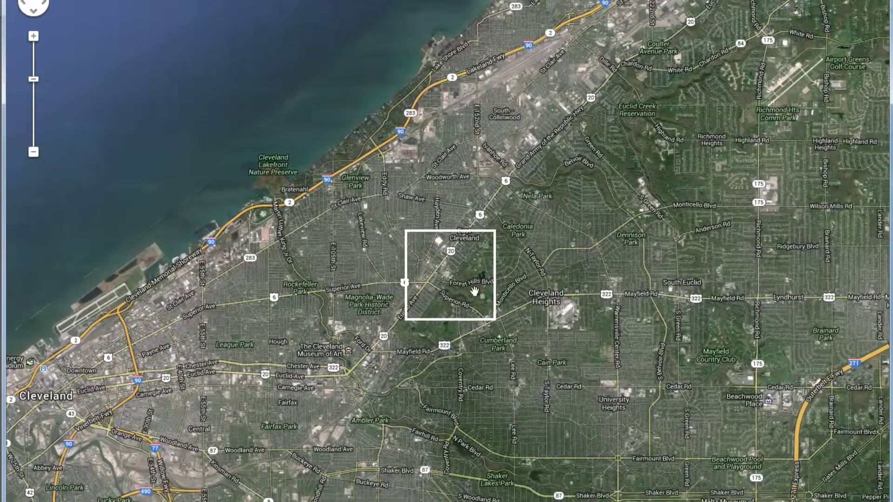
{"action": "left_click_drag", "start_coordinate": [460, 295], "coordinate": [505, 232]}
{"action": "scroll", "coordinate": [451, 279], "scroll_direction": "up", "scroll_amount": 2}
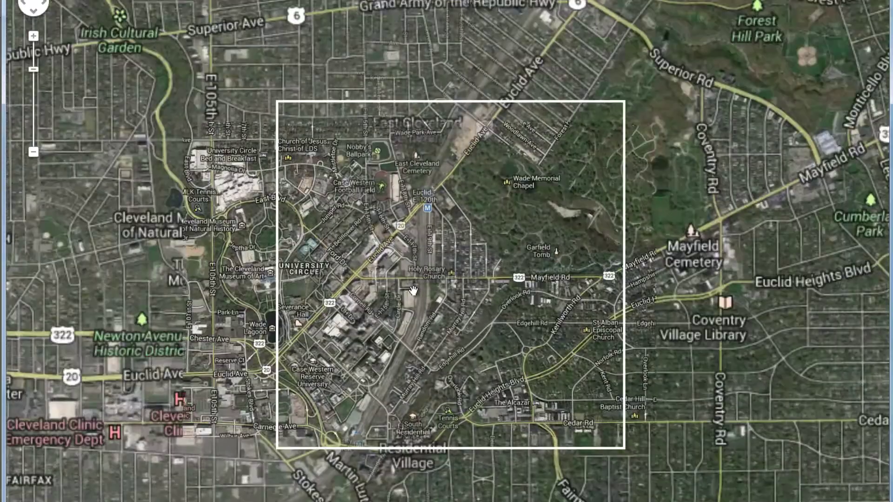
{"action": "left_click_drag", "start_coordinate": [396, 286], "coordinate": [482, 243]}
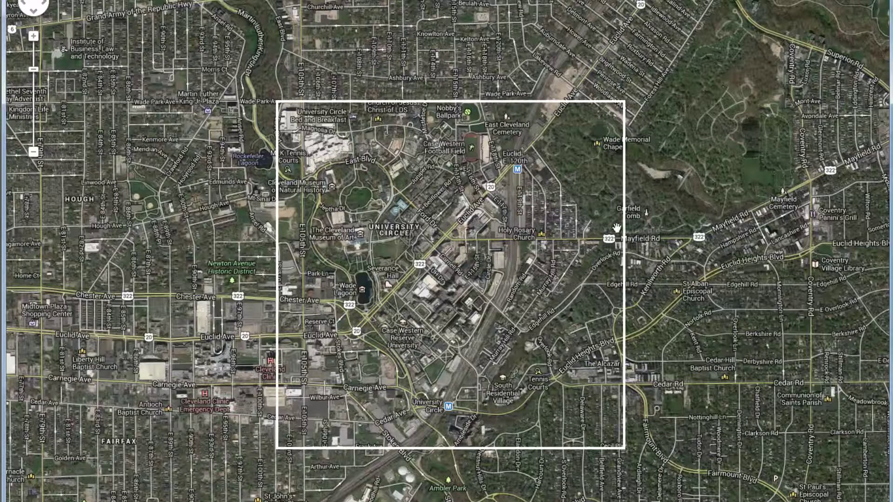
- Select the framed square region around University Circle and grab it into the model as site imagery
{"action": "mouse_move", "coordinate": [861, 0]}
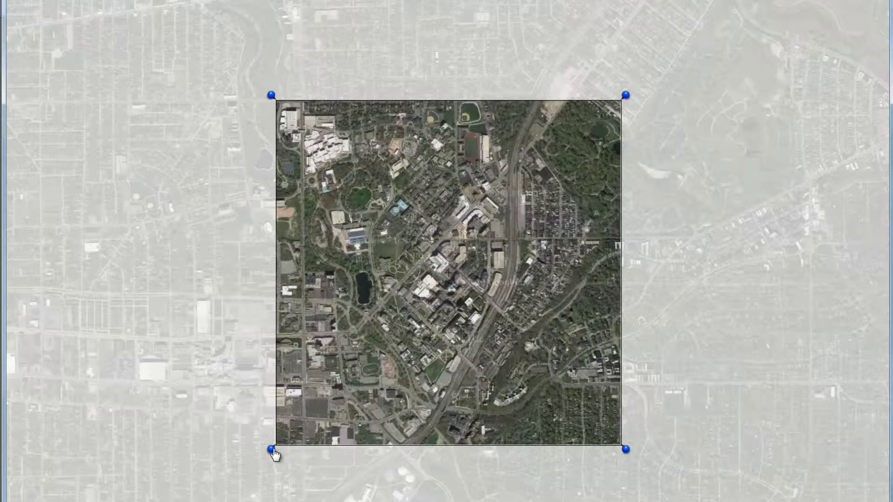
{"action": "mouse_move", "coordinate": [273, 449]}
{"action": "left_mouse_down"}
{"action": "mouse_move", "coordinate": [314, 392]}
{"action": "mouse_move", "coordinate": [295, 441]}
{"action": "mouse_move", "coordinate": [270, 450]}
{"action": "left_mouse_up"}
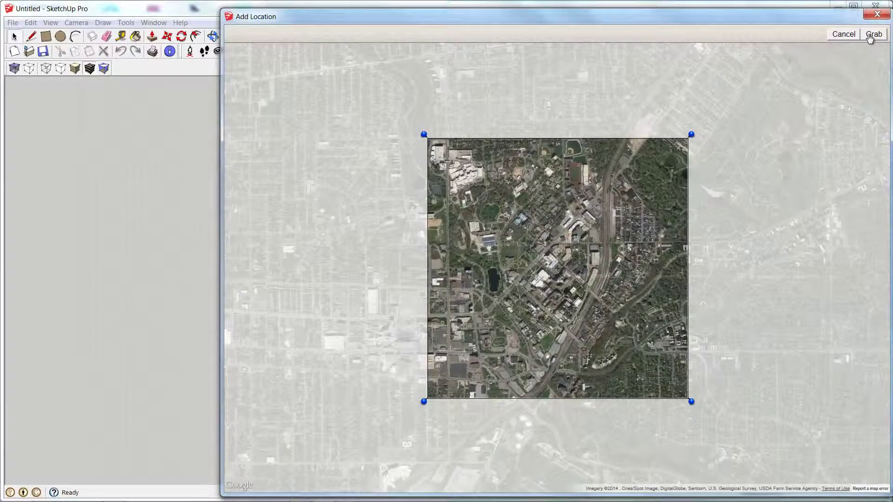
{"action": "left_click", "coordinate": [874, 34]}
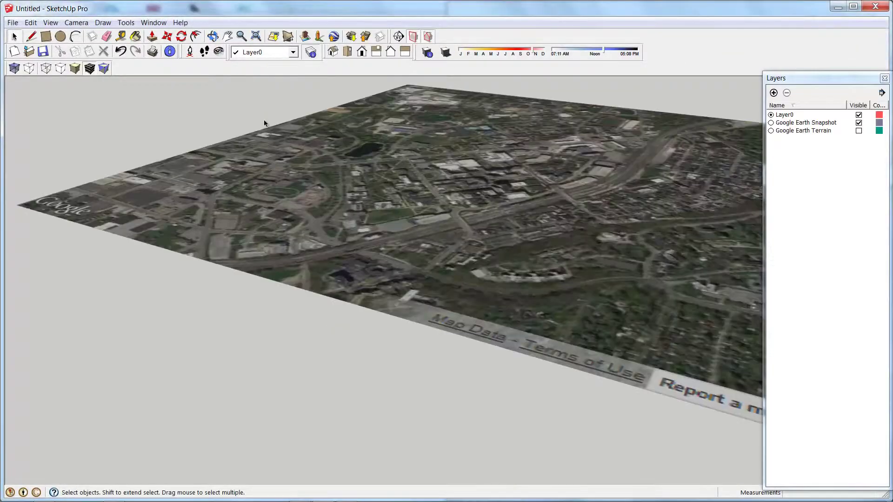
- Show the Google Earth Terrain layer, hide the Google Earth Snapshot layer, and examine the site's relief from several angles
{"action": "middle_click_drag", "start_coordinate": [254, 168], "coordinate": [308, 298]}
{"action": "scroll", "coordinate": [308, 298], "scroll_direction": "down", "scroll_amount": 3}
{"action": "middle_click_drag", "start_coordinate": [339, 226], "coordinate": [456, 297]}
{"action": "scroll", "coordinate": [456, 294], "scroll_direction": "down", "scroll_amount": 3}
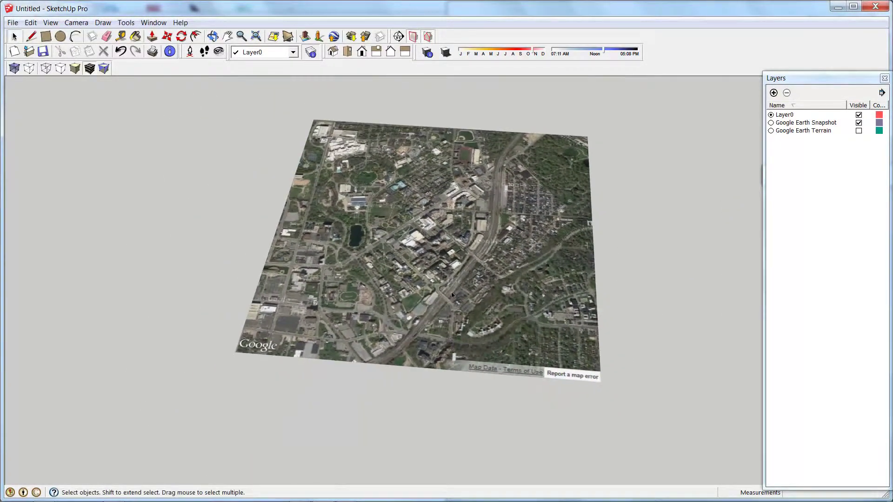
{"action": "scroll", "coordinate": [442, 229], "scroll_direction": "up", "scroll_amount": 6}
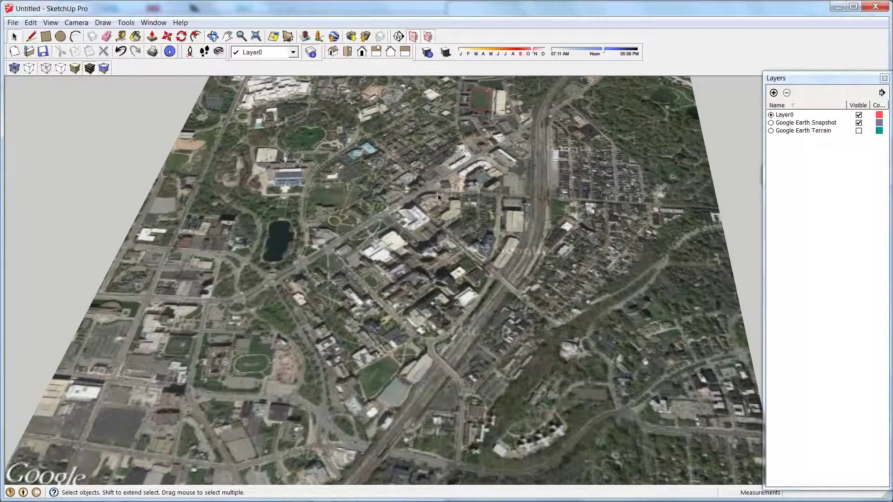
{"action": "left_click", "coordinate": [859, 132]}
{"action": "left_click", "coordinate": [859, 123]}
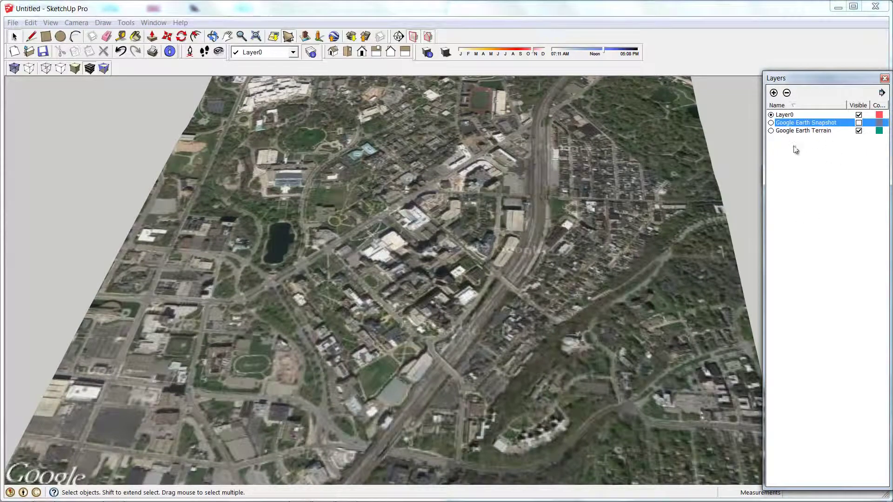
{"action": "middle_click_drag", "start_coordinate": [545, 231], "coordinate": [577, 318]}
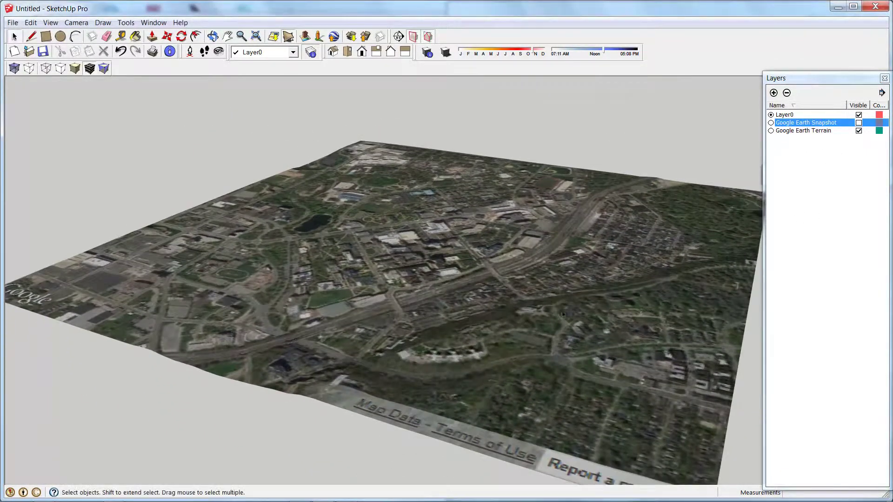
{"action": "middle_click_drag", "start_coordinate": [522, 257], "coordinate": [454, 314]}
{"action": "middle_click_drag", "start_coordinate": [582, 229], "coordinate": [477, 242]}
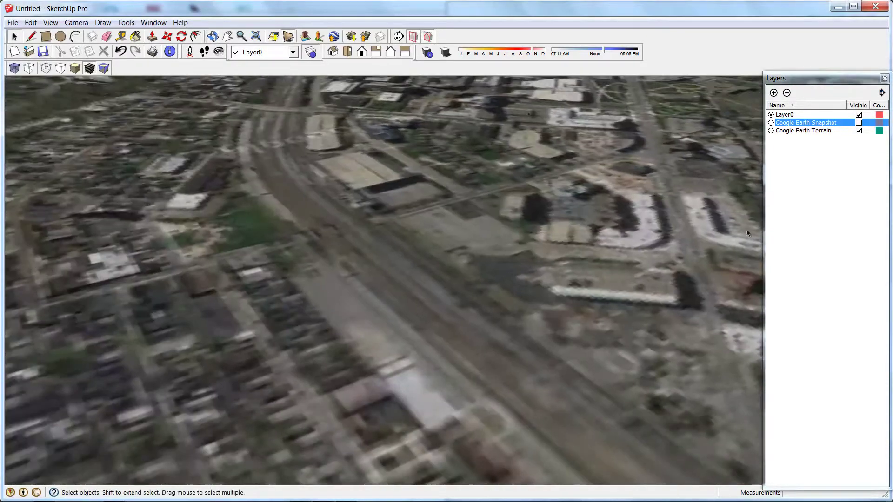
- Hide the Google Earth Terrain layer and show the flat Google Earth Snapshot layer again
{"action": "left_click", "coordinate": [859, 131]}
{"action": "left_click", "coordinate": [858, 123]}
{"action": "middle_click_drag", "start_coordinate": [347, 270], "coordinate": [680, 383]}
{"action": "scroll", "coordinate": [344, 242], "scroll_direction": "down", "scroll_amount": 10}
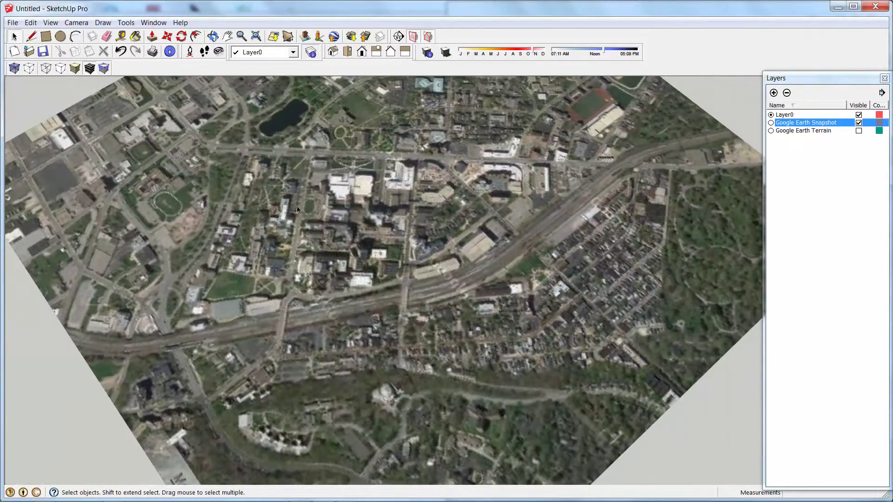
{"action": "middle_click_drag", "start_coordinate": [297, 206], "coordinate": [331, 264]}
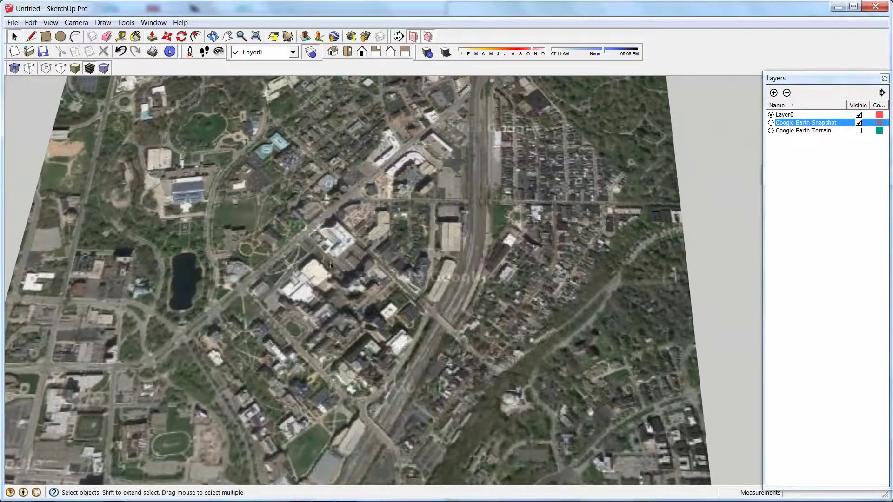
{"action": "middle_click_drag", "start_coordinate": [239, 249], "coordinate": [320, 255]}
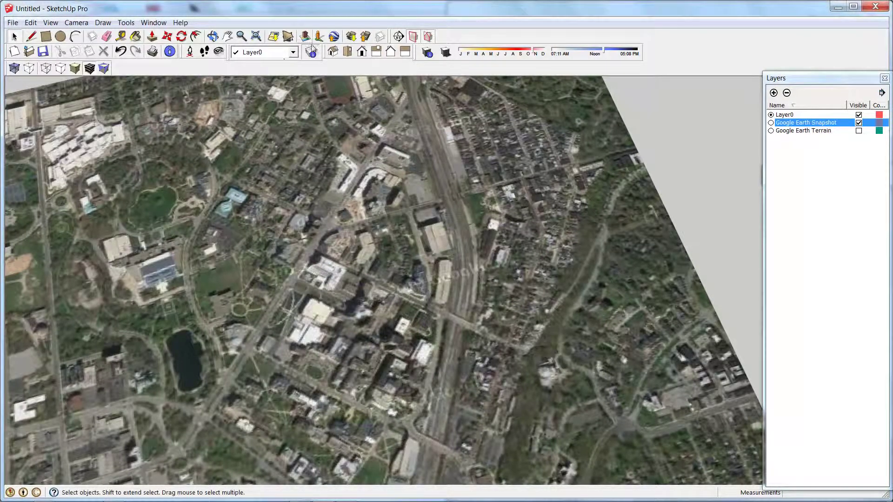
- Show the whole site image in the standard Top view
{"action": "left_click", "coordinate": [346, 52]}
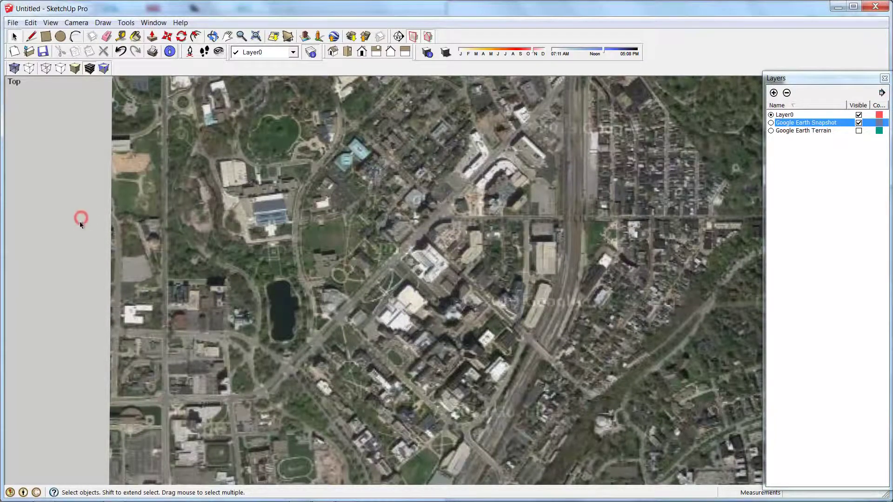
{"action": "scroll", "coordinate": [91, 256], "scroll_direction": "down", "scroll_amount": 5}
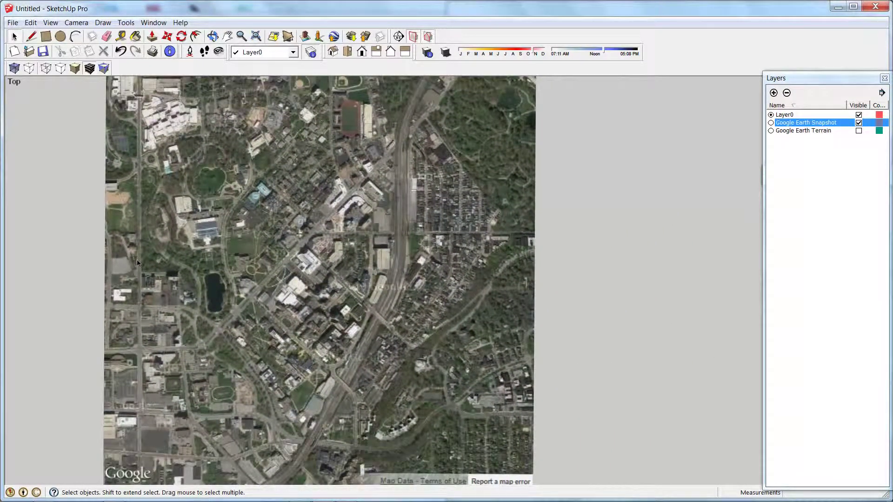
{"action": "scroll", "coordinate": [611, 325], "scroll_direction": "down", "scroll_amount": 1}
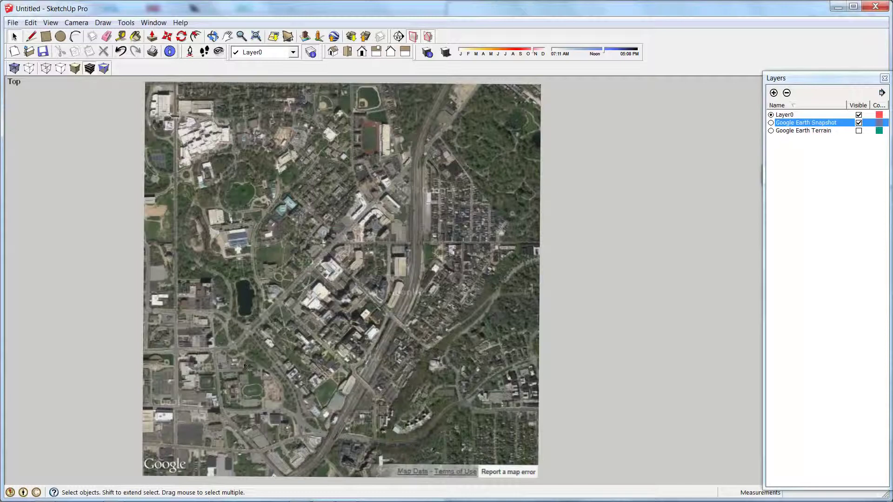
- Switch to Chrome, search the 3D Warehouse for "university circle cleveland ohio", and open the MOCA Cleveland model page
{"action": "mouse_move", "coordinate": [176, 499]}
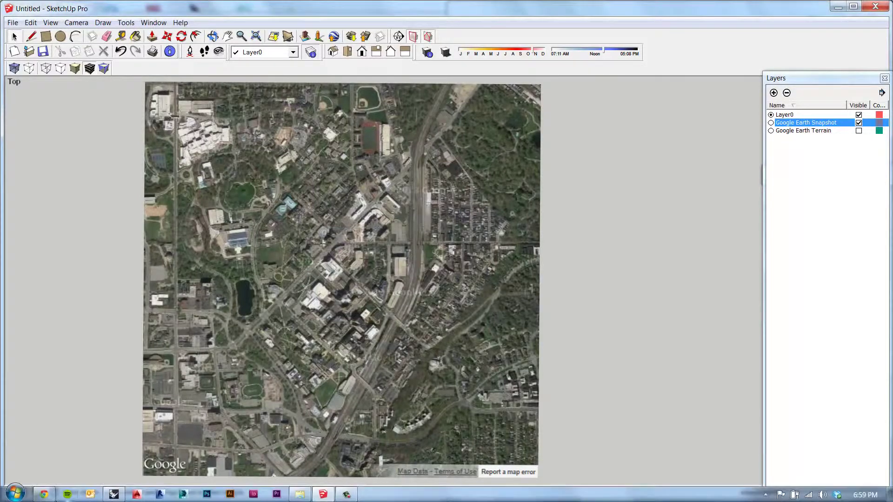
{"action": "left_click", "coordinate": [46, 495]}
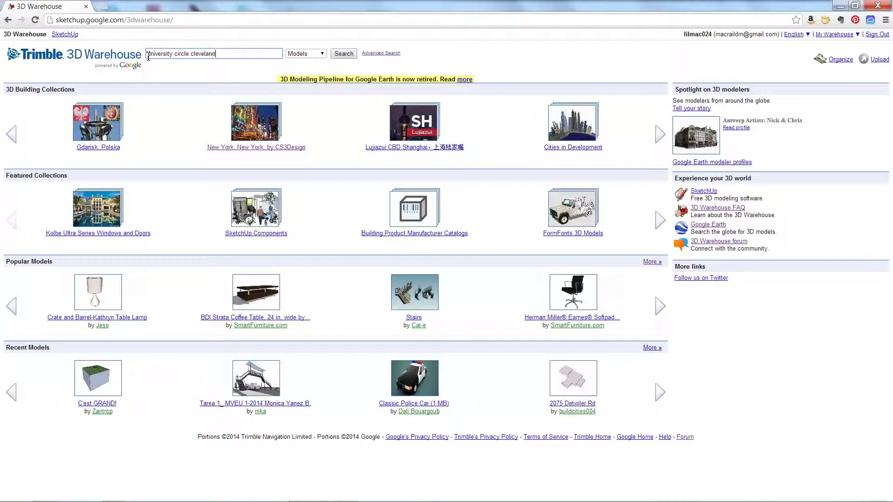
{"action": "key", "text": "Return"}
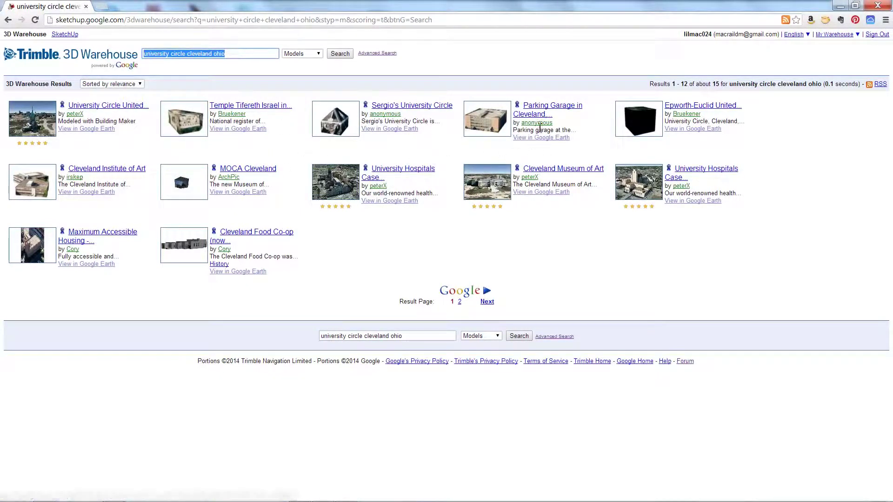
{"action": "left_click", "coordinate": [258, 170]}
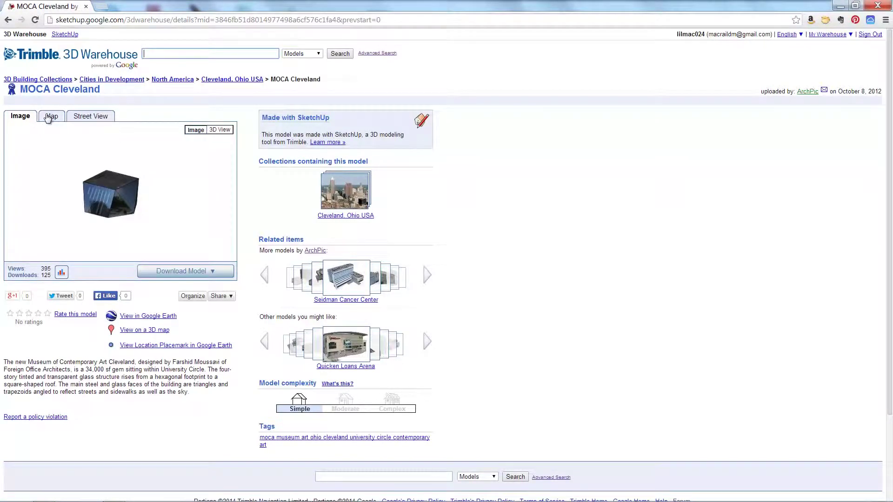
- Show the MOCA Cleveland model's location on the map and examine the streets around Euclid Ave and Mayfield Rd
{"action": "left_click", "coordinate": [52, 116]}
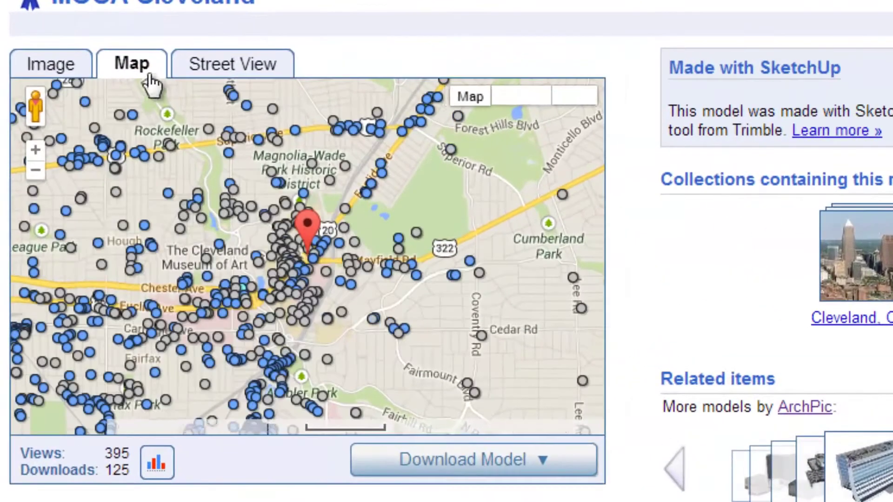
{"action": "scroll", "coordinate": [291, 258], "scroll_direction": "up", "scroll_amount": 2}
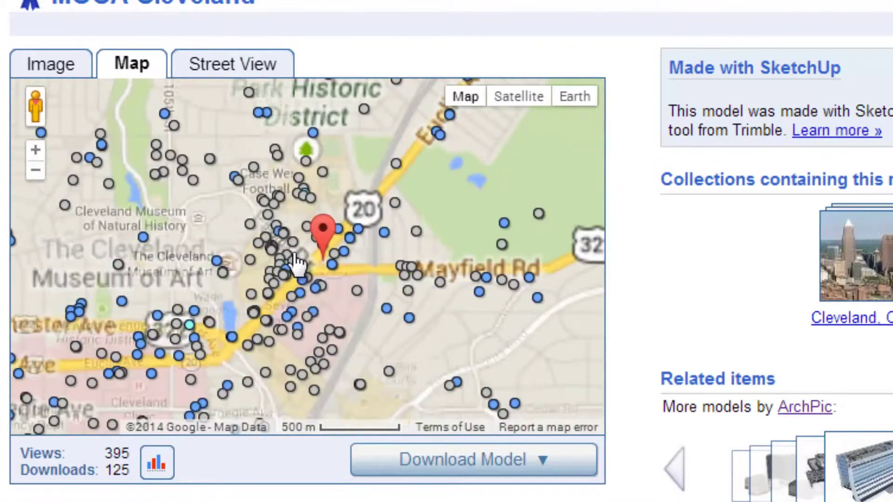
{"action": "scroll", "coordinate": [349, 283], "scroll_direction": "up", "scroll_amount": 1}
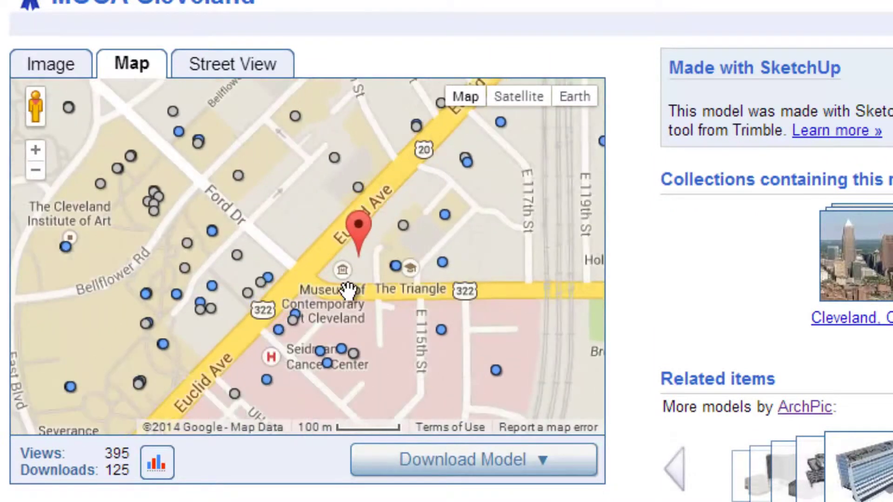
{"action": "left_click_drag", "start_coordinate": [309, 268], "coordinate": [272, 224]}
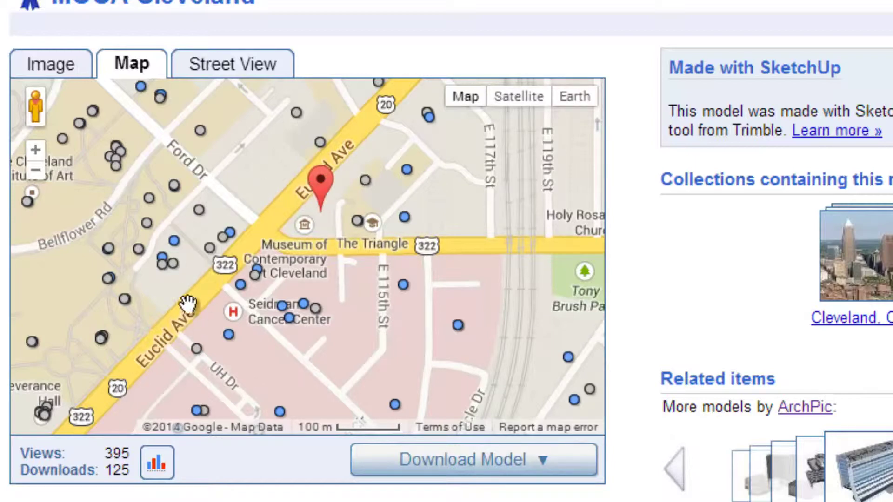
{"action": "left_click_drag", "start_coordinate": [447, 281], "coordinate": [289, 255]}
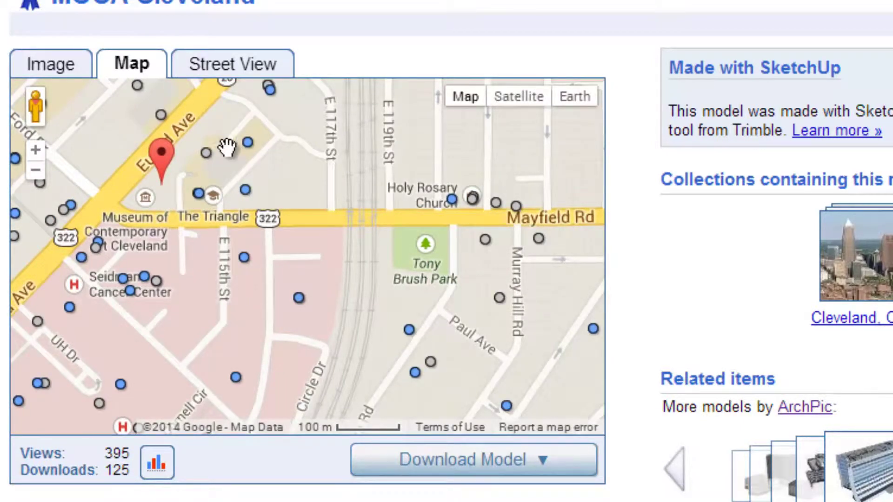
{"action": "left_click_drag", "start_coordinate": [211, 250], "coordinate": [300, 242]}
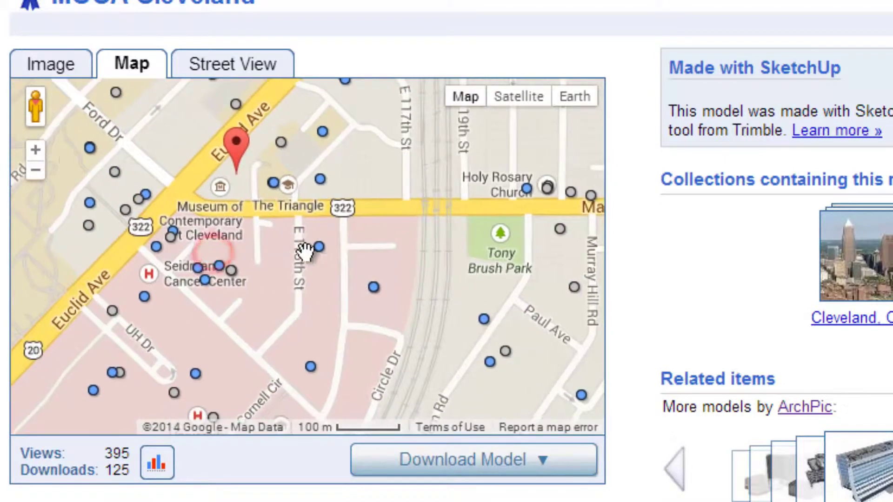
- Preview nearby geo-located models on the map, including Cozad-Bates House and Seidman Cancer Center, and close the preview
{"action": "left_click", "coordinate": [319, 248]}
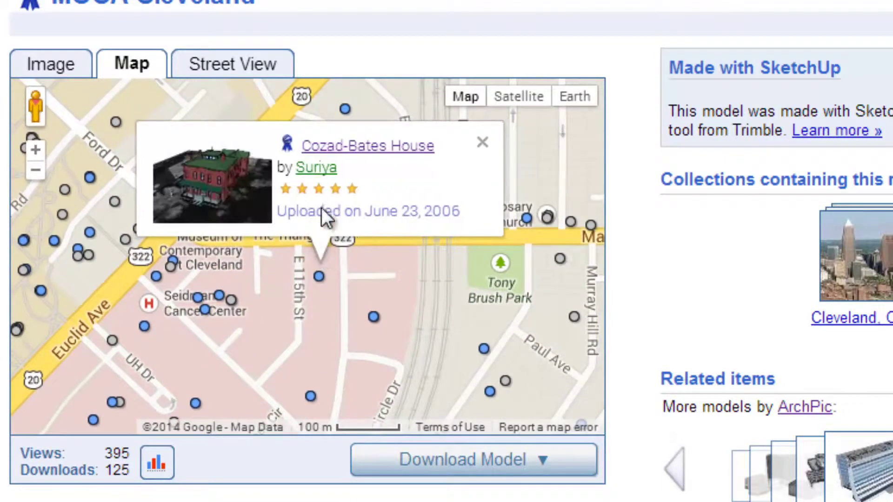
{"action": "left_click", "coordinate": [374, 316]}
{"action": "left_click_drag", "start_coordinate": [239, 334], "coordinate": [308, 320]}
{"action": "left_click", "coordinate": [221, 314]}
{"action": "left_click", "coordinate": [217, 313]}
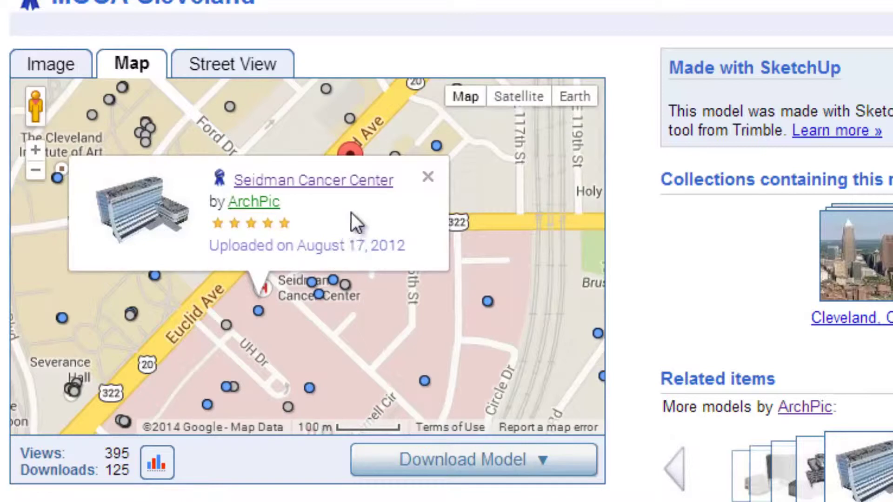
{"action": "left_click", "coordinate": [426, 178]}
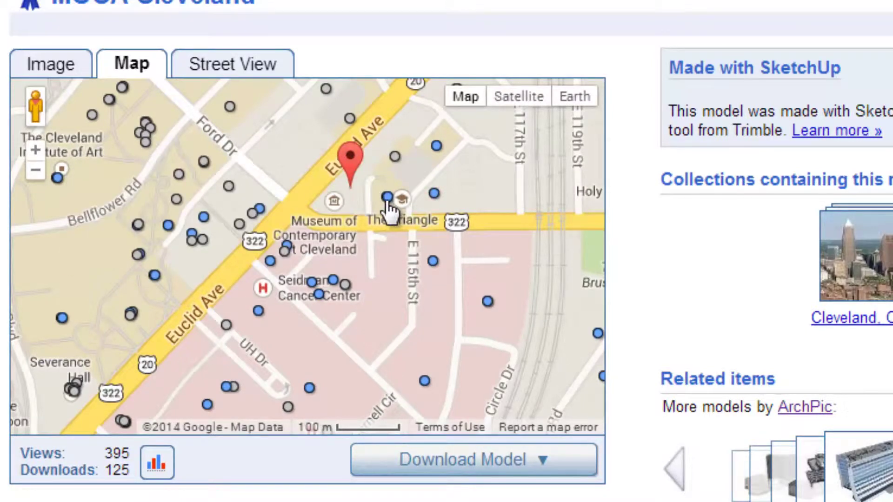
{"action": "left_click_drag", "start_coordinate": [408, 239], "coordinate": [407, 266]}
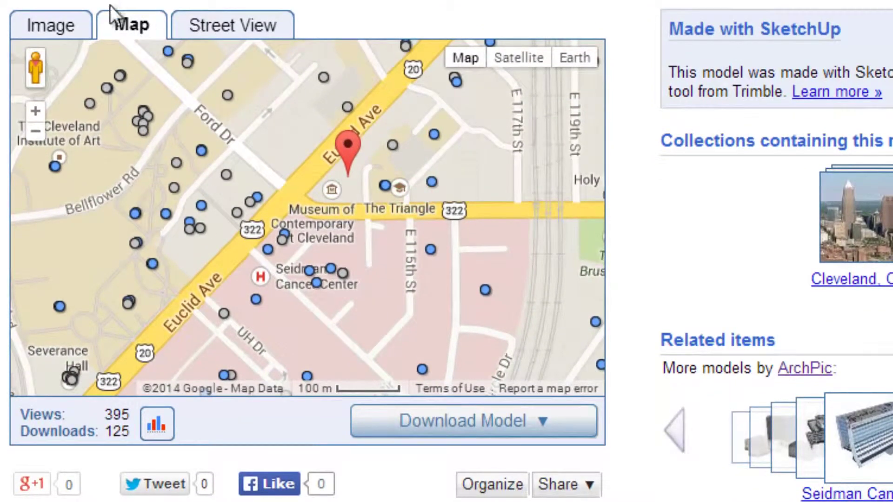
- Download the MOCA Cleveland model as a Google Earth 4 (.kmz) file, changing the color scheme to Windows 7 Basic when prompted
{"action": "left_click", "coordinate": [525, 425]}
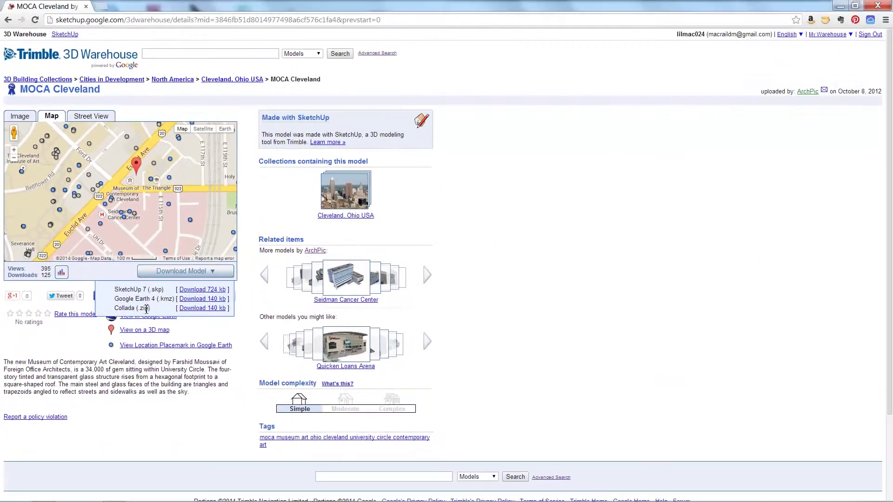
{"action": "left_click", "coordinate": [193, 300]}
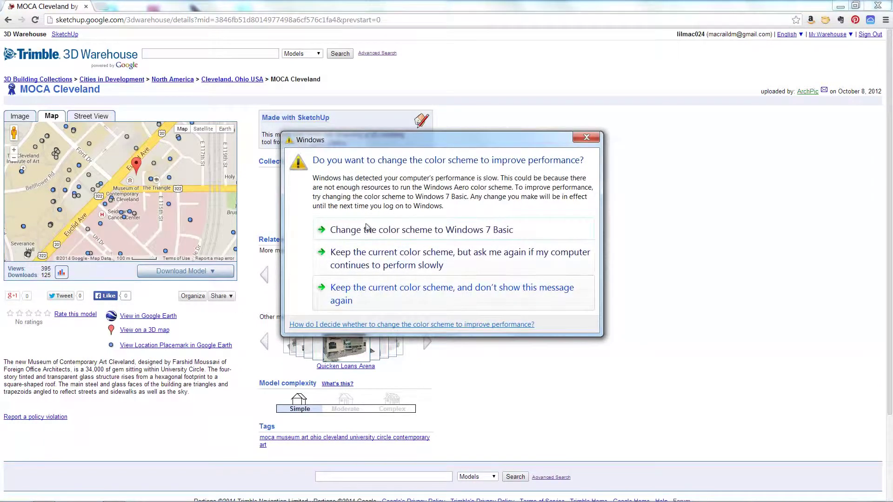
{"action": "left_click", "coordinate": [342, 232]}
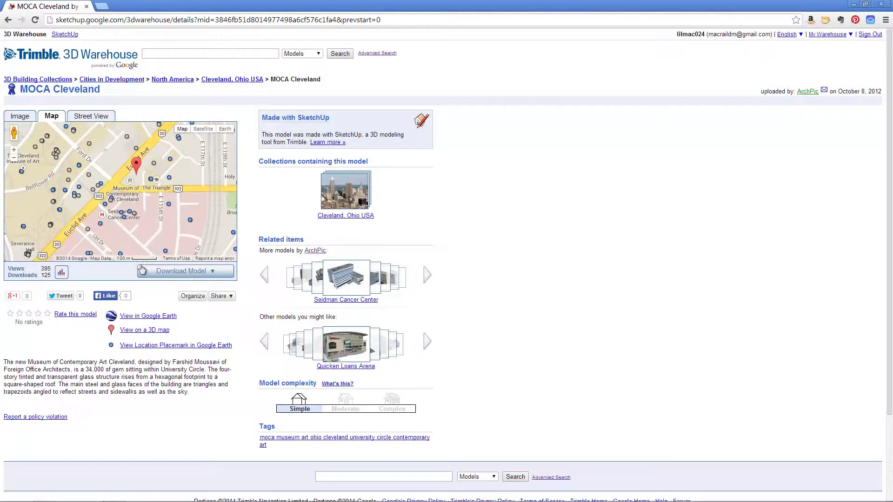
{"action": "left_click", "coordinate": [187, 273]}
{"action": "left_click", "coordinate": [191, 299]}
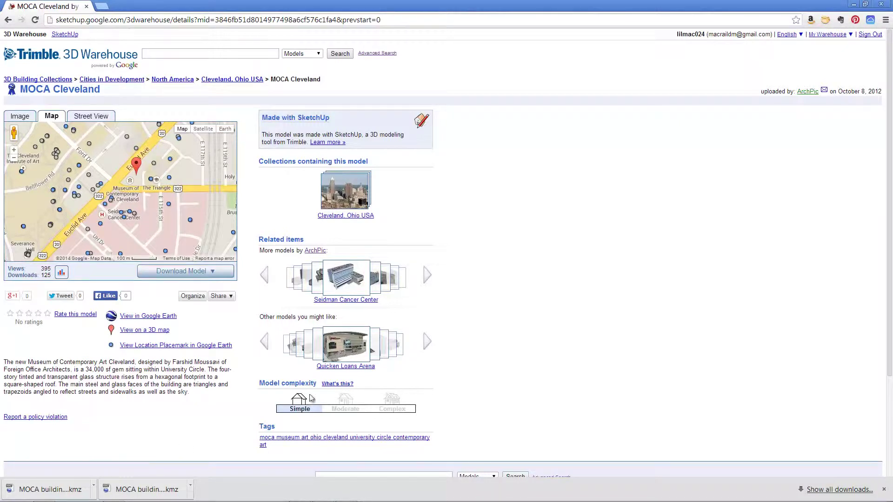
- Switch to SketchUp, import MOCA building and site.kmz from the Downloads folder, and inspect the building on the site image
{"action": "left_click", "coordinate": [852, 4]}
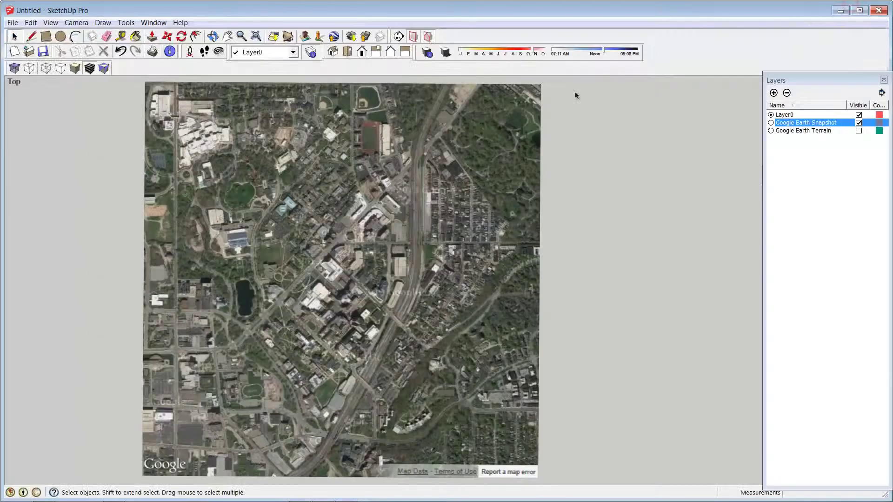
{"action": "left_click", "coordinate": [12, 22]}
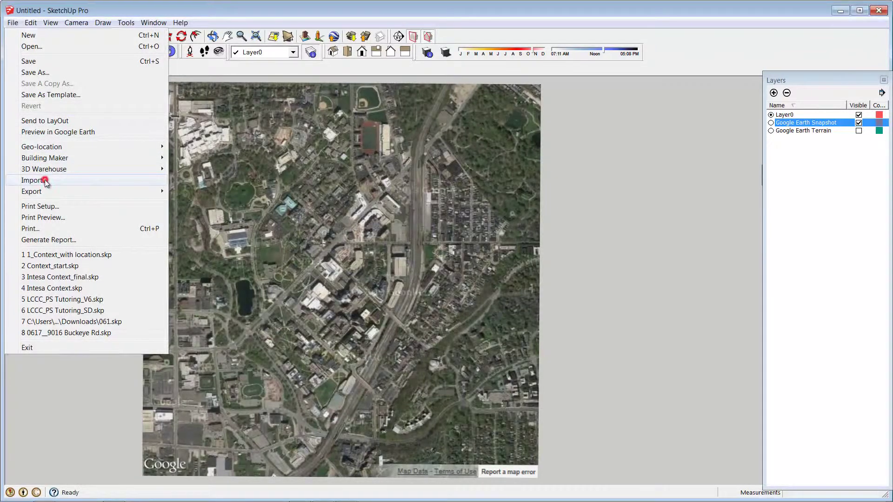
{"action": "left_click", "coordinate": [72, 180]}
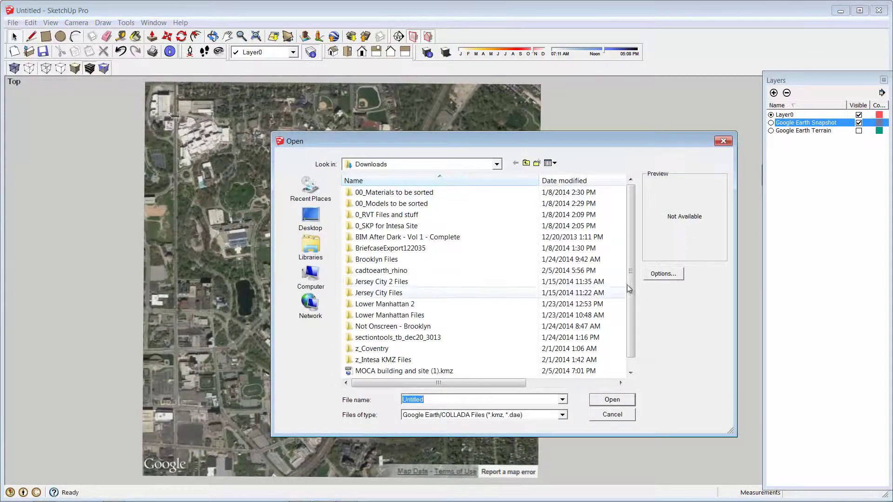
{"action": "scroll", "coordinate": [635, 263], "scroll_direction": "down", "scroll_amount": 1}
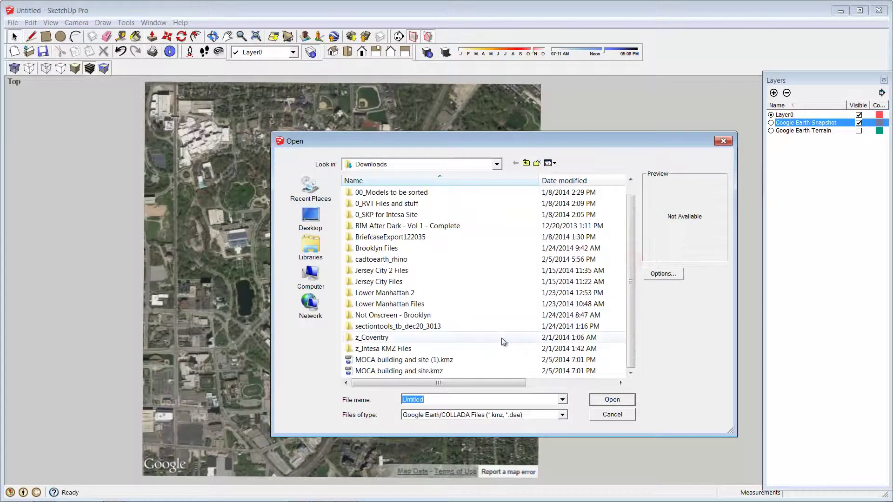
{"action": "left_click", "coordinate": [418, 372]}
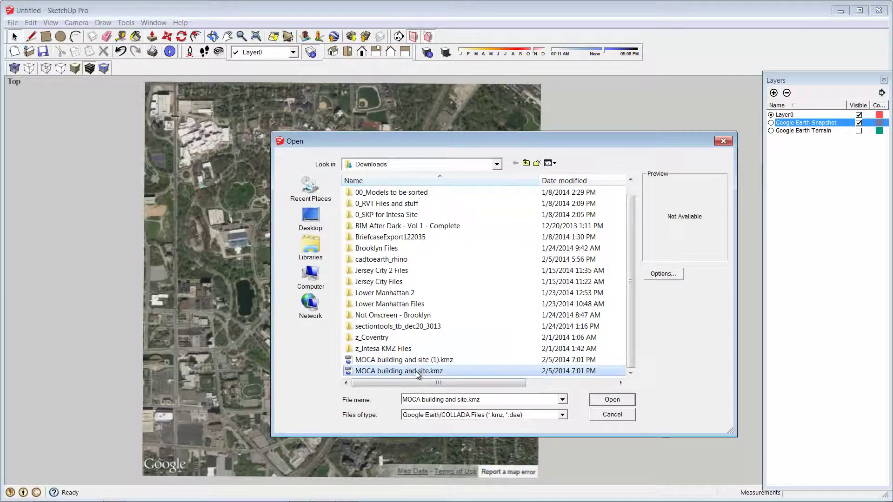
{"action": "left_click", "coordinate": [611, 400]}
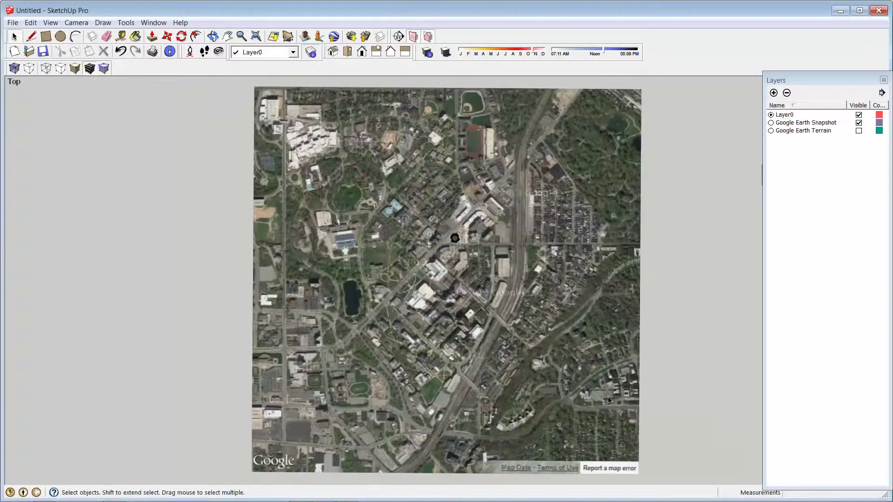
{"action": "scroll", "coordinate": [465, 250], "scroll_direction": "up", "scroll_amount": 10}
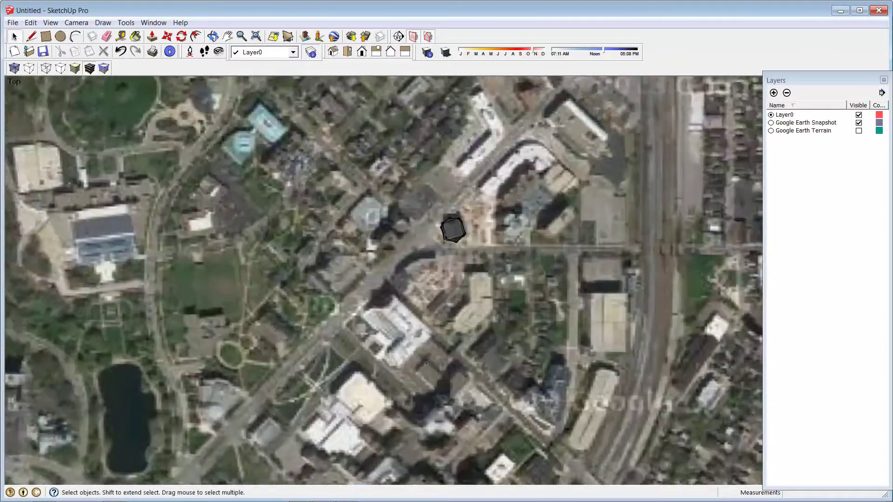
{"action": "scroll", "coordinate": [444, 277], "scroll_direction": "up", "scroll_amount": 1}
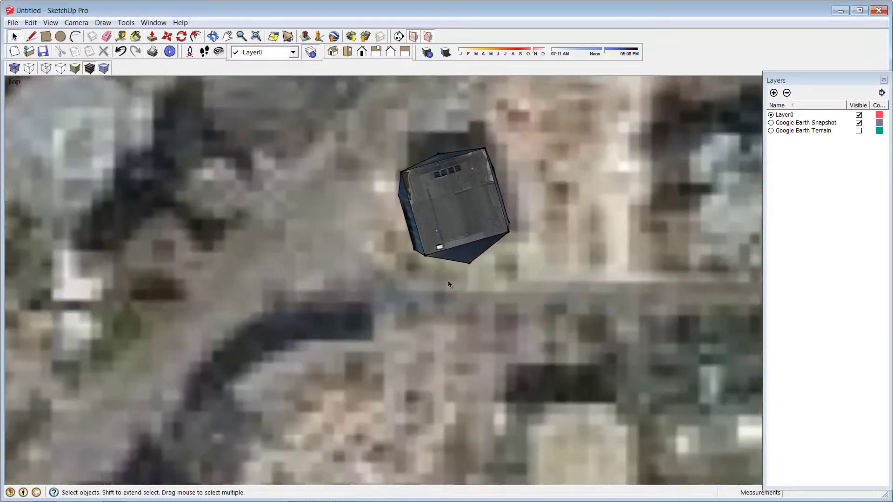
{"action": "middle_click_drag", "start_coordinate": [447, 279], "coordinate": [270, 254]}
{"action": "middle_click_drag", "start_coordinate": [405, 263], "coordinate": [429, 335]}
{"action": "scroll", "coordinate": [353, 303], "scroll_direction": "down", "scroll_amount": 4}
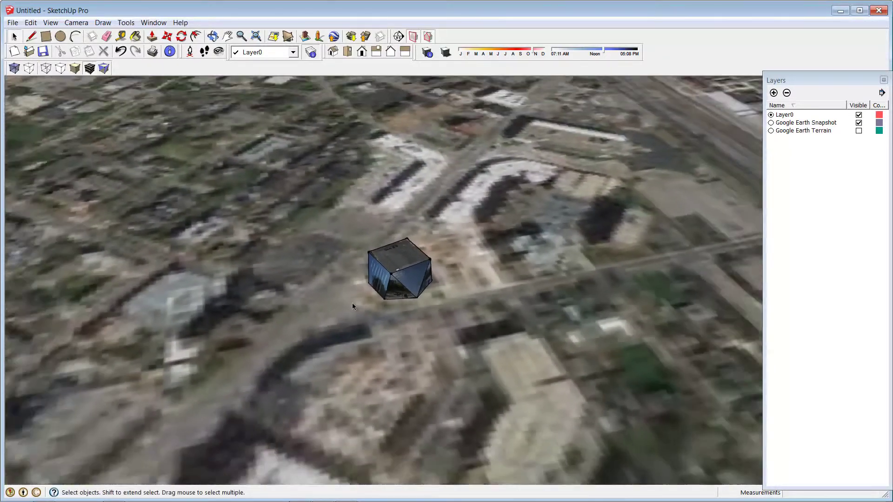
- Switch to Chrome, open the Building at The Triangle Apartments model from the map in a new tab, and close its map preview
{"action": "key", "text": "alt+Tab"}
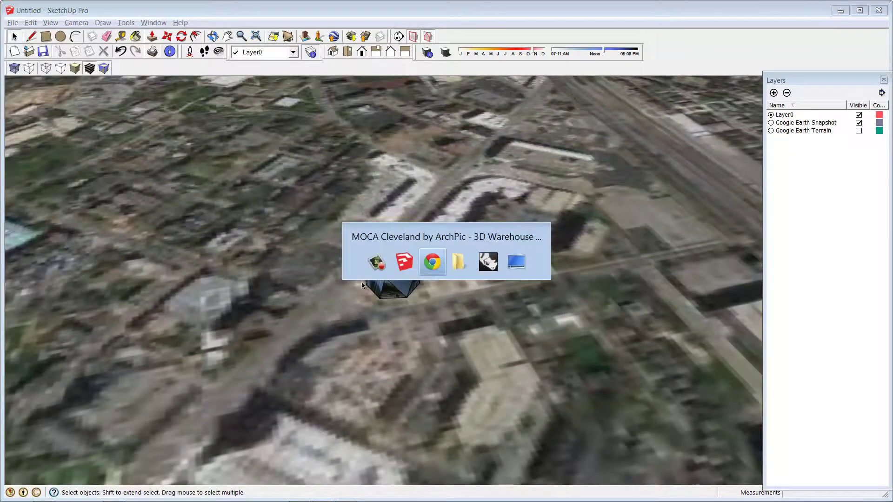
{"action": "key", "text": "alt+shift+Tab"}
{"action": "key", "text": "alt+Tab"}
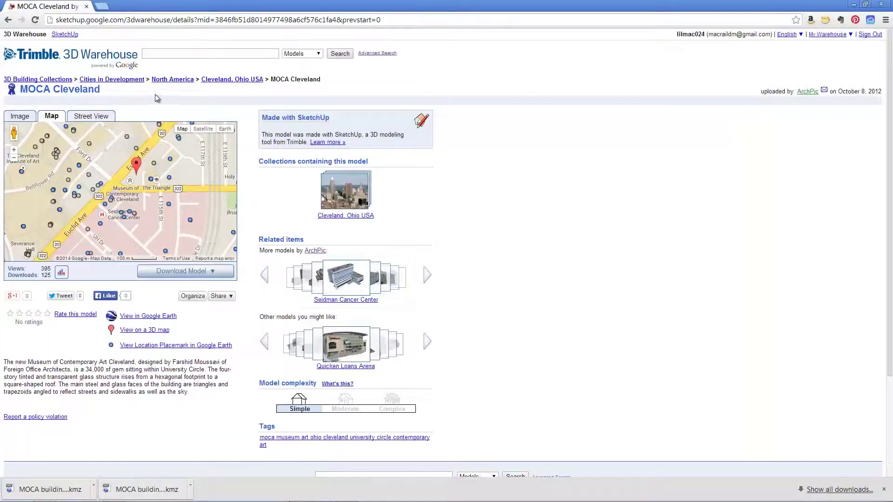
{"action": "scroll", "coordinate": [115, 183], "scroll_direction": "up", "scroll_amount": 3}
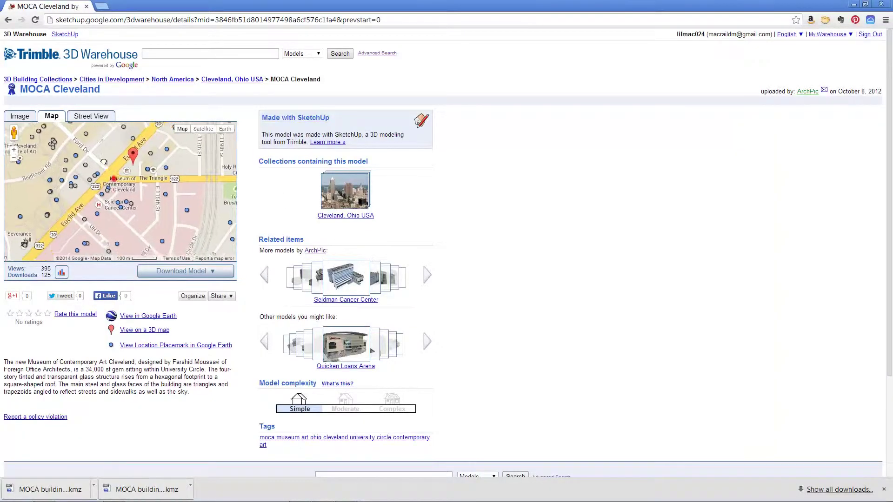
{"action": "scroll", "coordinate": [142, 164], "scroll_direction": "up", "scroll_amount": 1}
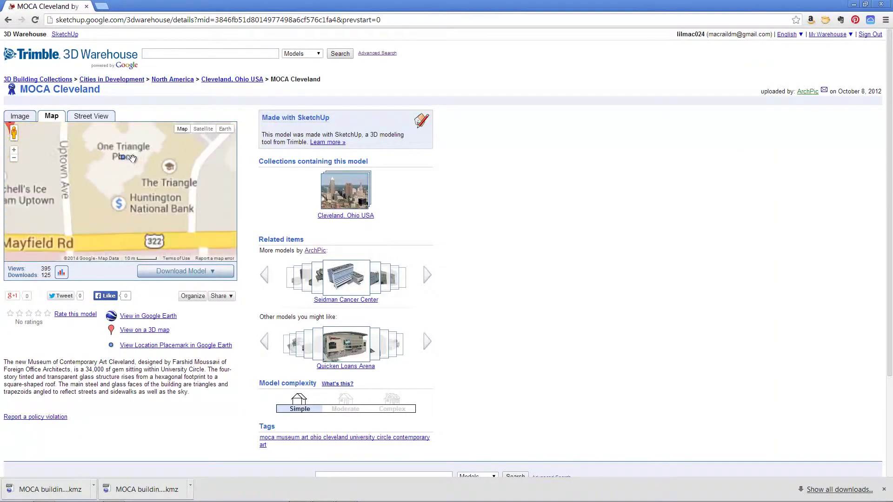
{"action": "scroll", "coordinate": [131, 184], "scroll_direction": "down", "scroll_amount": 2}
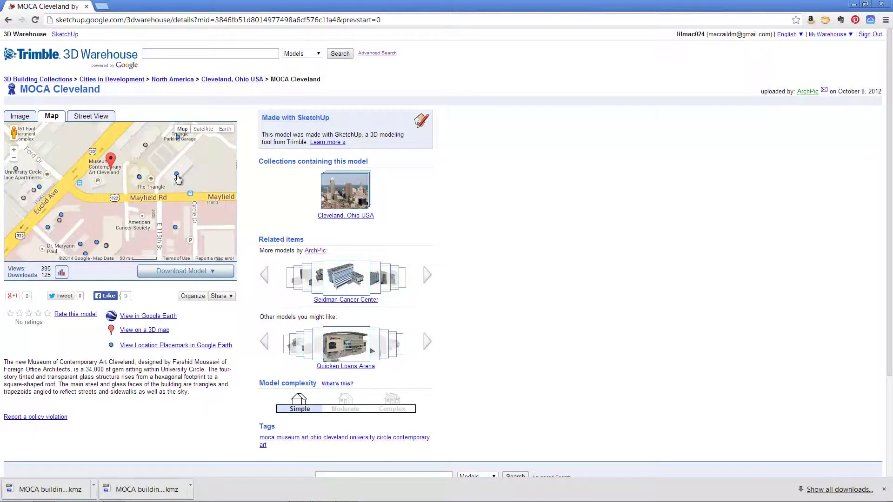
{"action": "left_click", "coordinate": [177, 178]}
{"action": "right_click", "coordinate": [130, 140]}
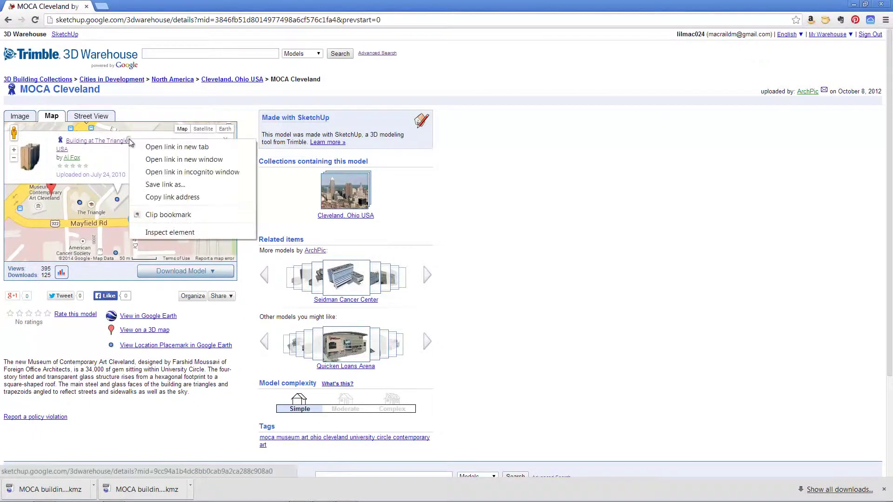
{"action": "left_click", "coordinate": [177, 147]}
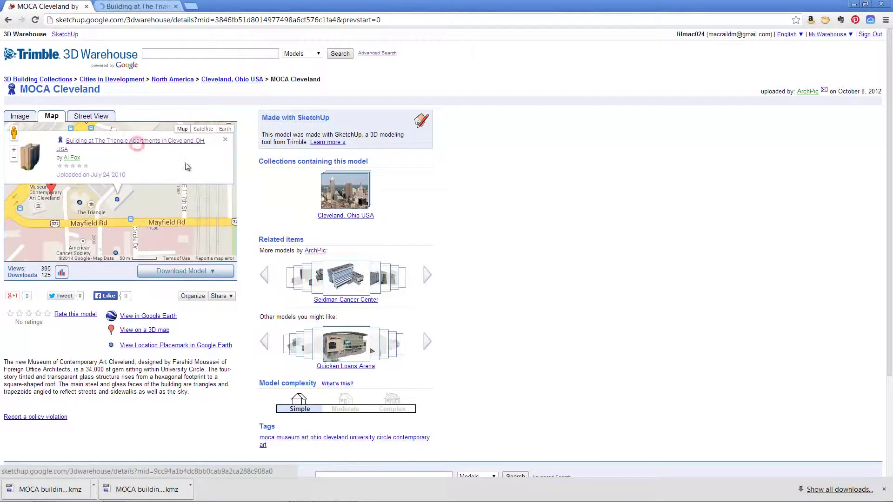
{"action": "left_click", "coordinate": [225, 143]}
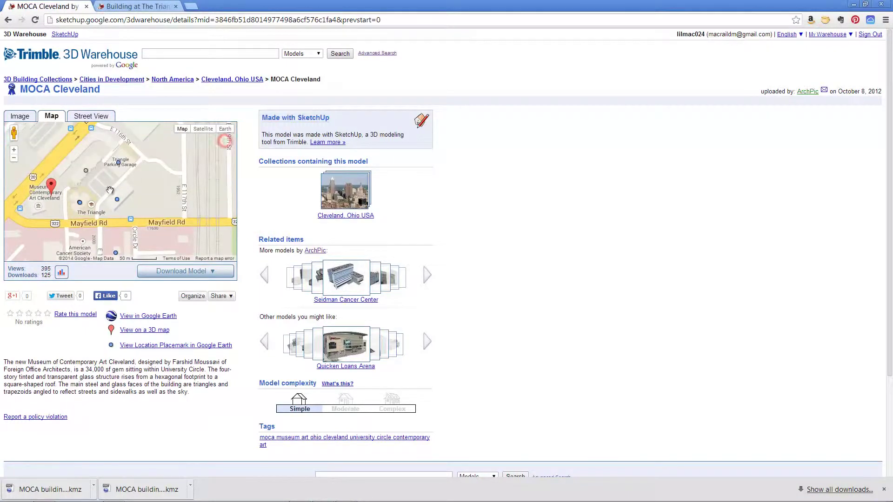
- Open the Parking Garage in Cleveland, OH, USA and Triangle Apartments at University Circle models from the map in new tabs
{"action": "left_click", "coordinate": [119, 162]}
{"action": "right_click", "coordinate": [122, 149]}
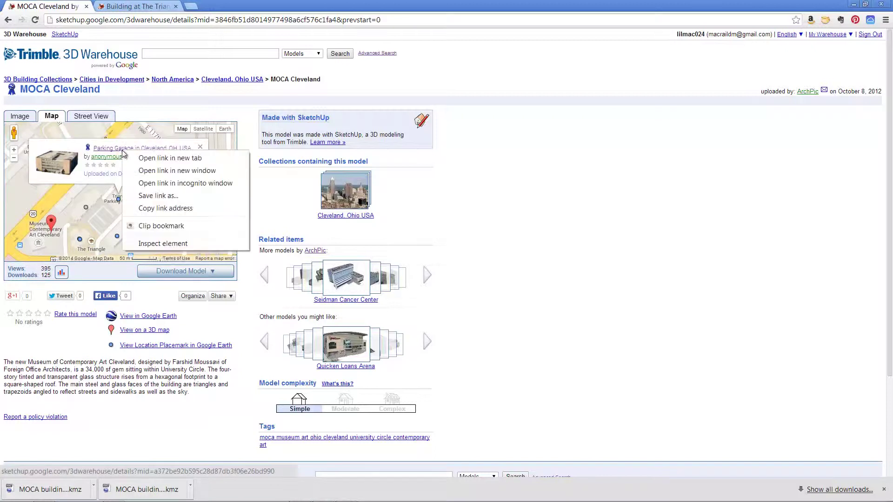
{"action": "left_click", "coordinate": [149, 160]}
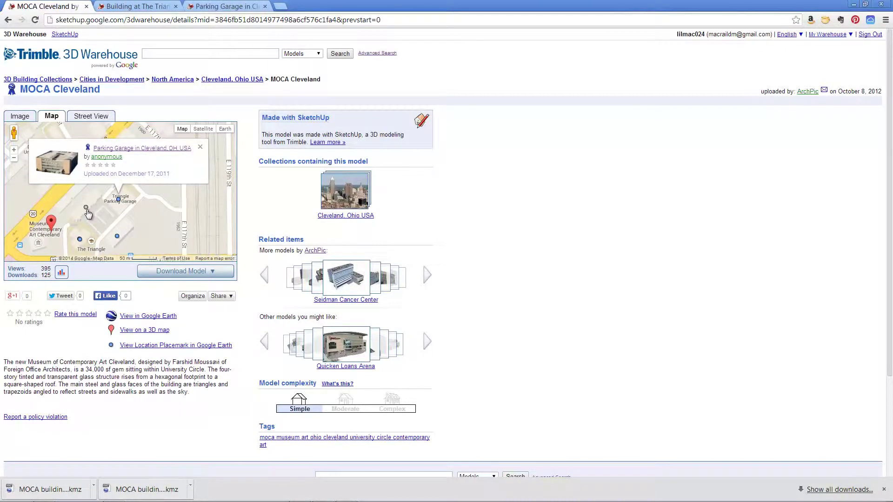
{"action": "left_click", "coordinate": [87, 208]}
{"action": "right_click", "coordinate": [107, 156]}
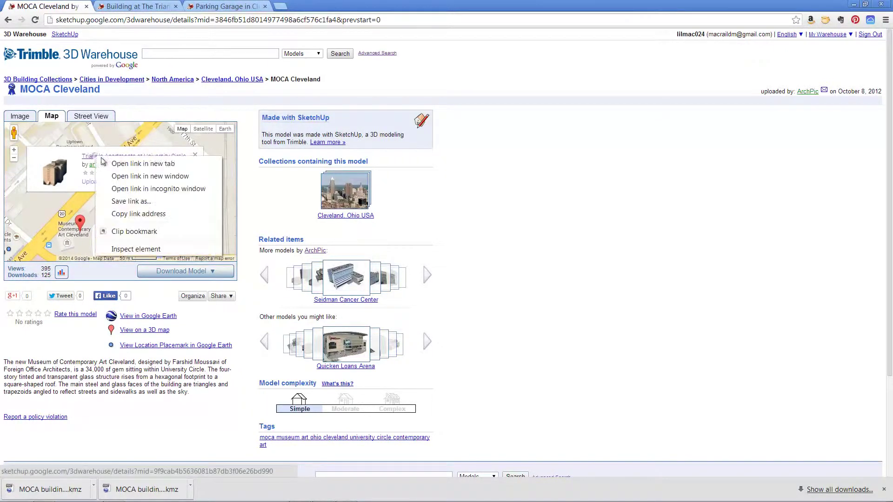
{"action": "left_click", "coordinate": [111, 160]}
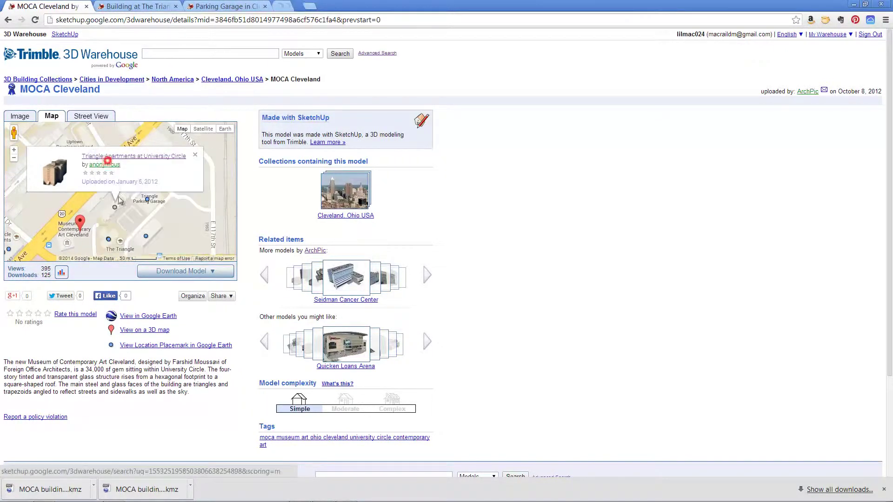
- Open the Building in Cleveland, OH, USA model beside The Triangle in a new tab and close its map preview
{"action": "left_click", "coordinate": [109, 240]}
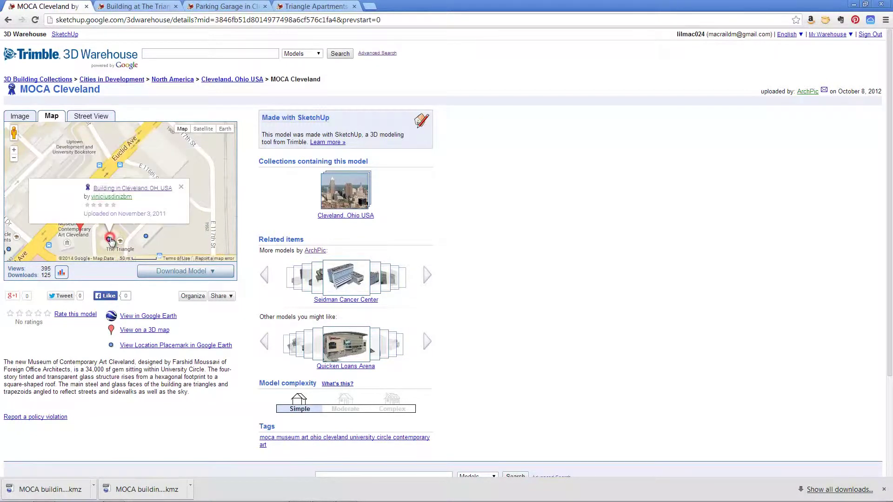
{"action": "right_click", "coordinate": [110, 190]}
{"action": "left_click", "coordinate": [117, 195]}
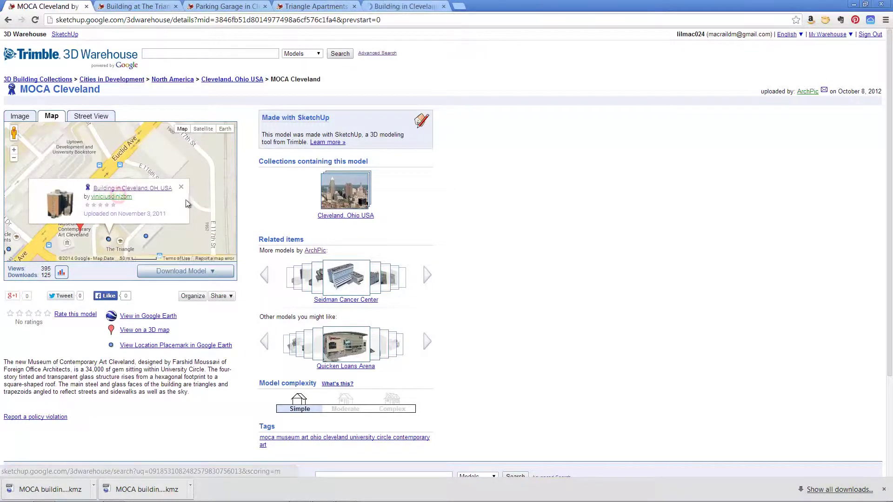
{"action": "left_click", "coordinate": [181, 186]}
- Preview the overlapping building models on the map around the Joseph McCullough Center for the Visual Arts to compare them
{"action": "mouse_move", "coordinate": [180, 201]}
{"action": "left_mouse_down"}
{"action": "mouse_move", "coordinate": [159, 185]}
{"action": "mouse_move", "coordinate": [147, 205]}
{"action": "left_mouse_up"}
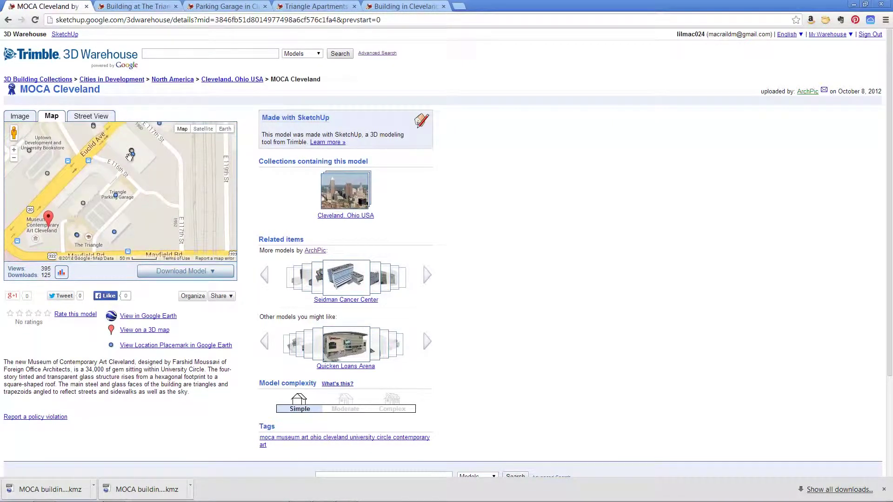
{"action": "left_click", "coordinate": [133, 155]}
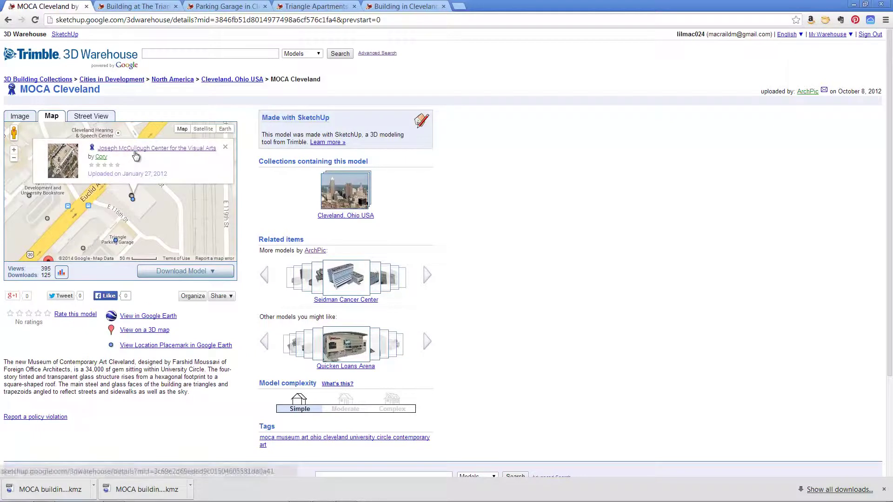
{"action": "scroll", "coordinate": [140, 208], "scroll_direction": "up", "scroll_amount": 5}
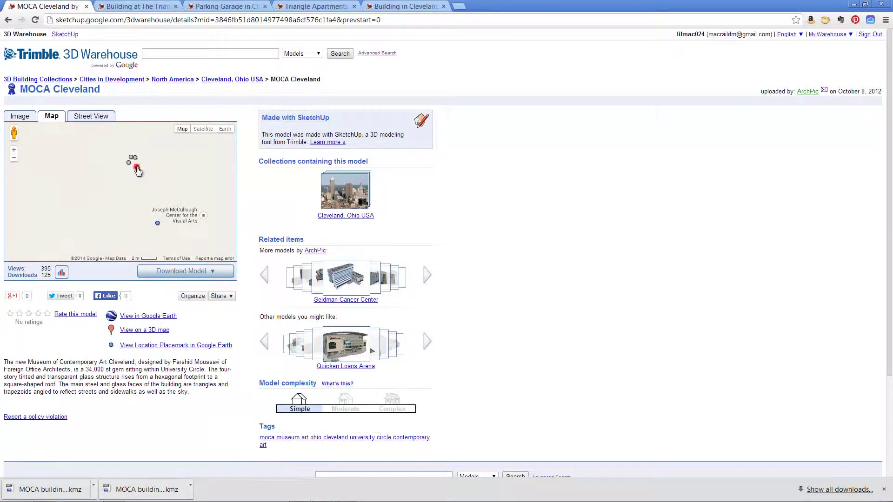
{"action": "left_click", "coordinate": [137, 168]}
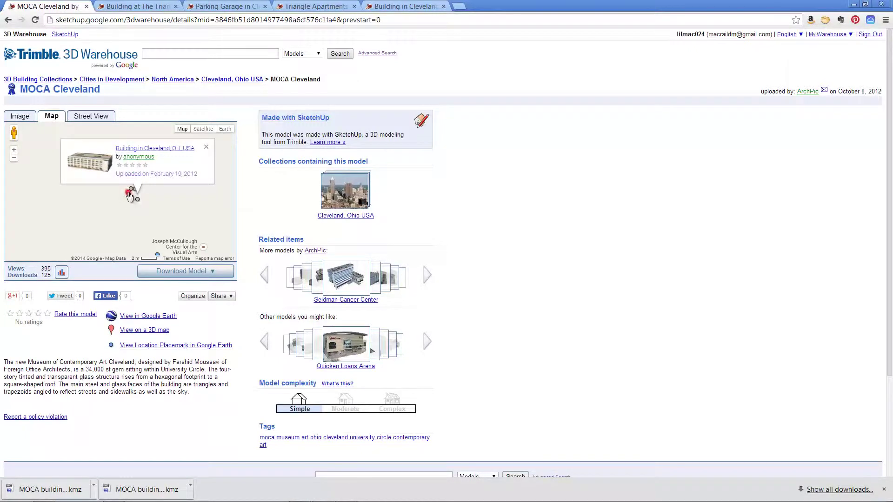
{"action": "left_click", "coordinate": [132, 195]}
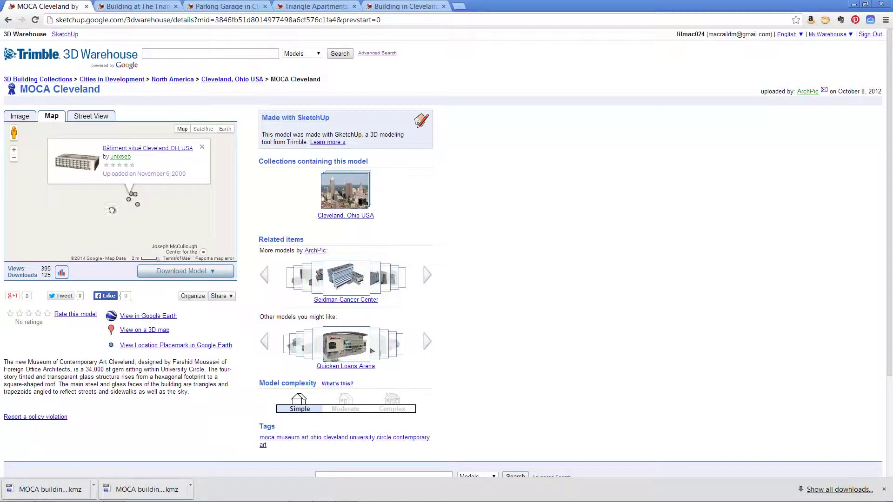
{"action": "left_click_drag", "start_coordinate": [112, 210], "coordinate": [76, 173]}
{"action": "left_click", "coordinate": [122, 225]}
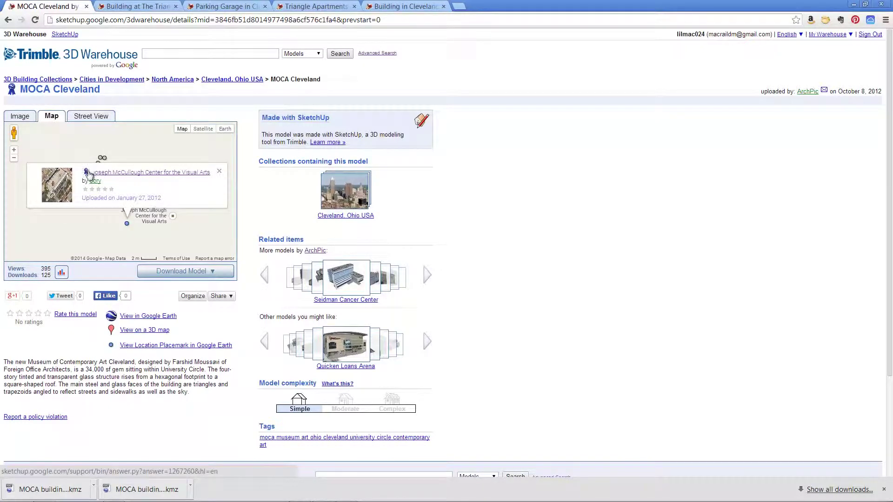
- Open the Joseph McCullough Center for the Visual Arts model page and show its available download formats
{"action": "left_click", "coordinate": [133, 171]}
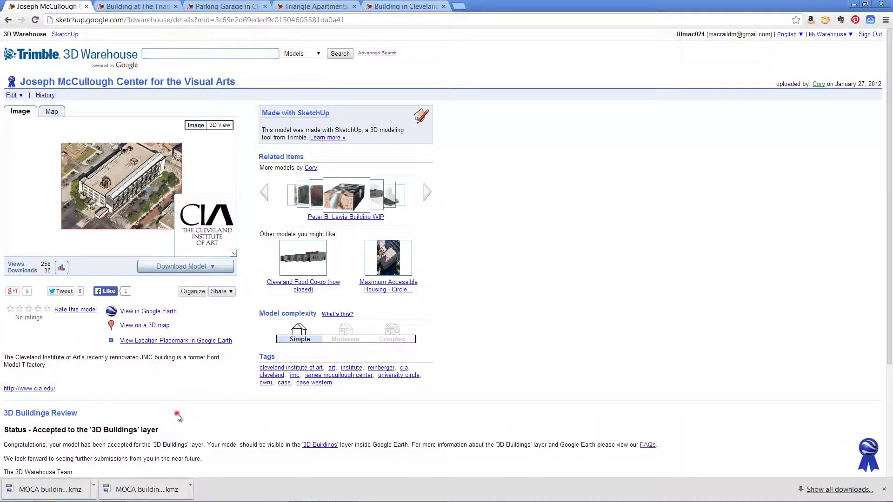
{"action": "scroll", "coordinate": [176, 411], "scroll_direction": "down", "scroll_amount": 3}
{"action": "scroll", "coordinate": [175, 404], "scroll_direction": "up", "scroll_amount": 3}
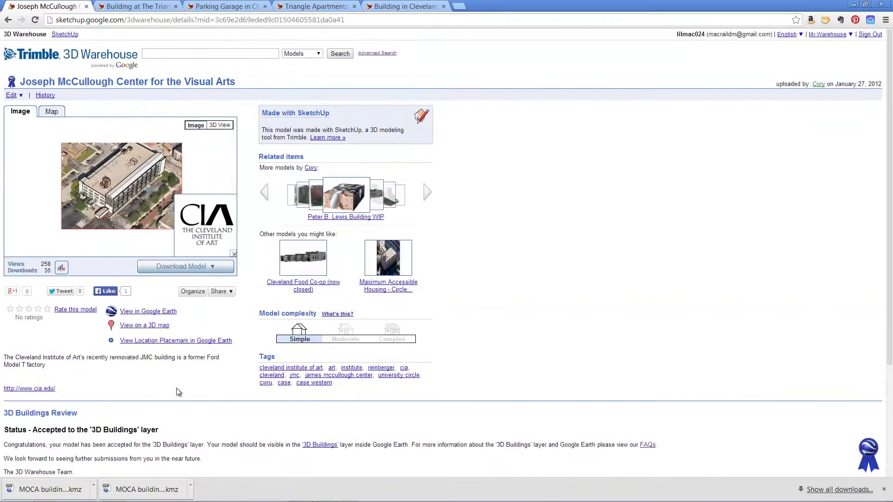
{"action": "left_click", "coordinate": [204, 266]}
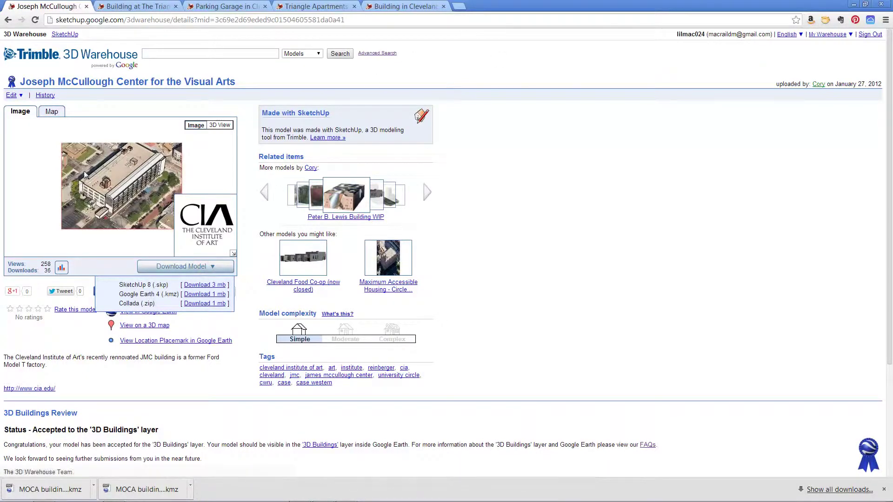
- Show the model's location map and examine the other geo-located models around Triangle Parking Garage and Euclid Ave
{"action": "left_click", "coordinate": [52, 113]}
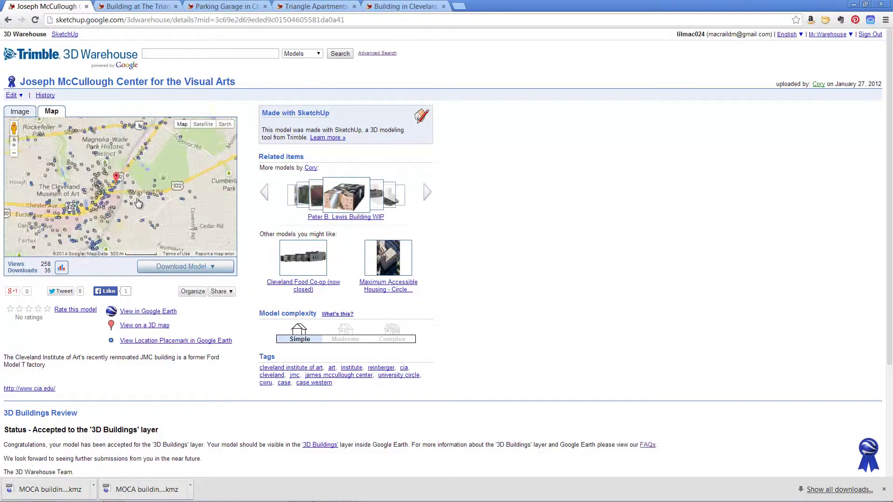
{"action": "scroll", "coordinate": [137, 203], "scroll_direction": "up", "scroll_amount": 4}
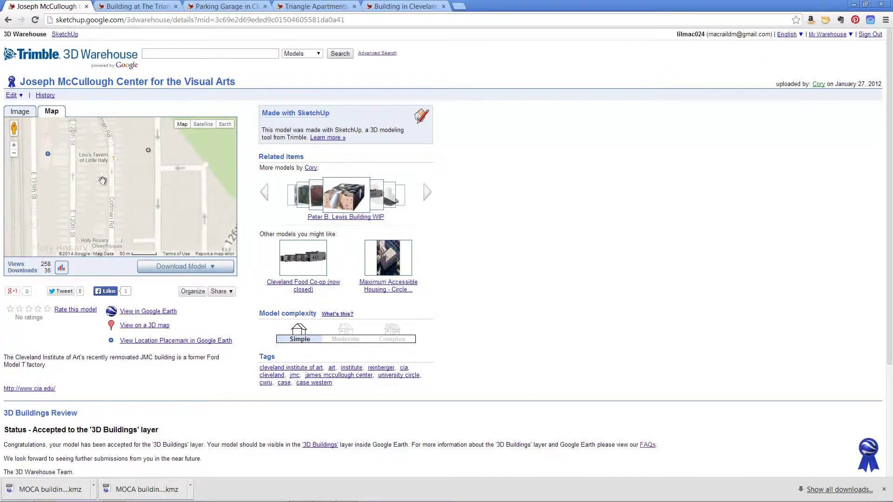
{"action": "left_click_drag", "start_coordinate": [95, 184], "coordinate": [258, 205]}
{"action": "left_click_drag", "start_coordinate": [139, 211], "coordinate": [154, 171]}
{"action": "scroll", "coordinate": [77, 204], "scroll_direction": "up", "scroll_amount": 1}
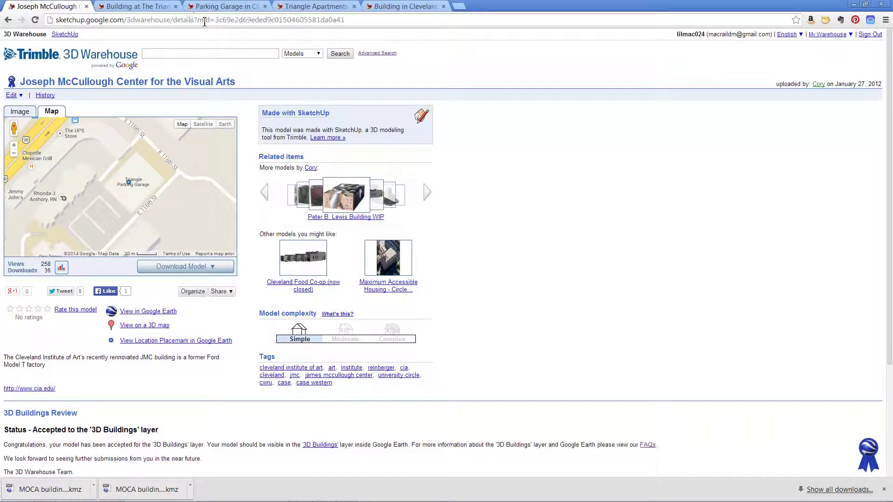
{"action": "left_click_drag", "start_coordinate": [189, 216], "coordinate": [192, 193]}
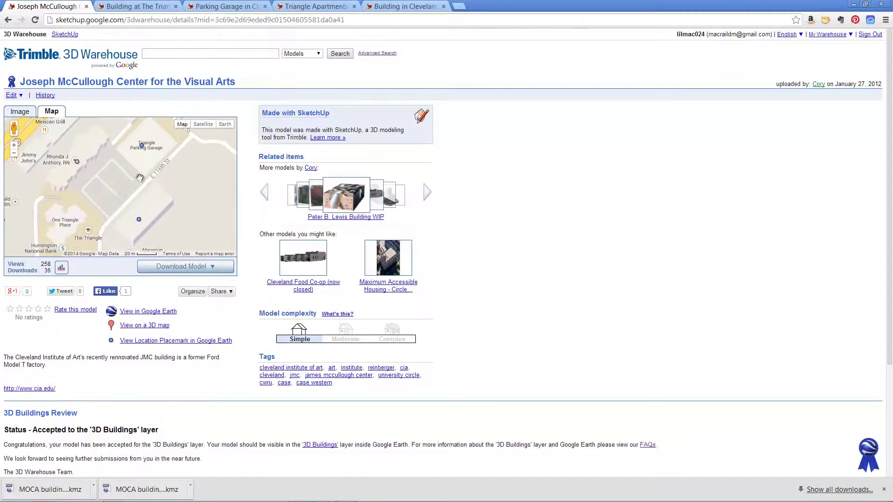
{"action": "scroll", "coordinate": [192, 193], "scroll_direction": "down", "scroll_amount": 3}
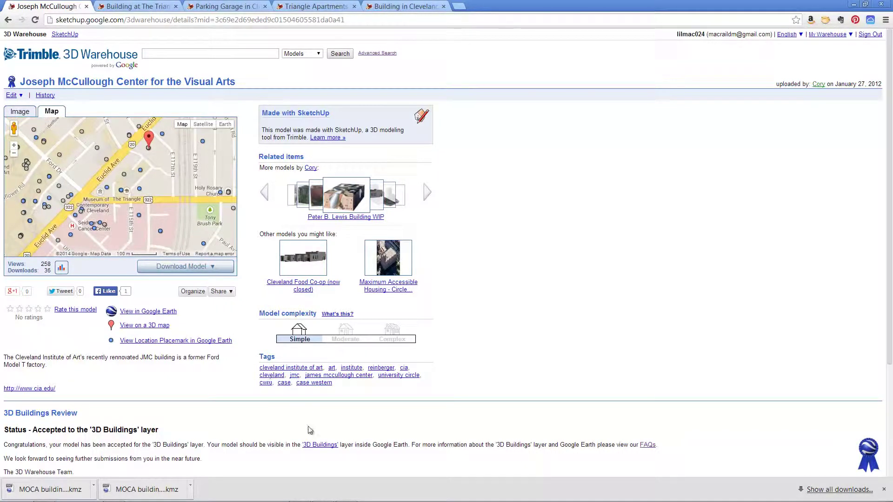
{"action": "left_click_drag", "start_coordinate": [179, 233], "coordinate": [183, 214]}
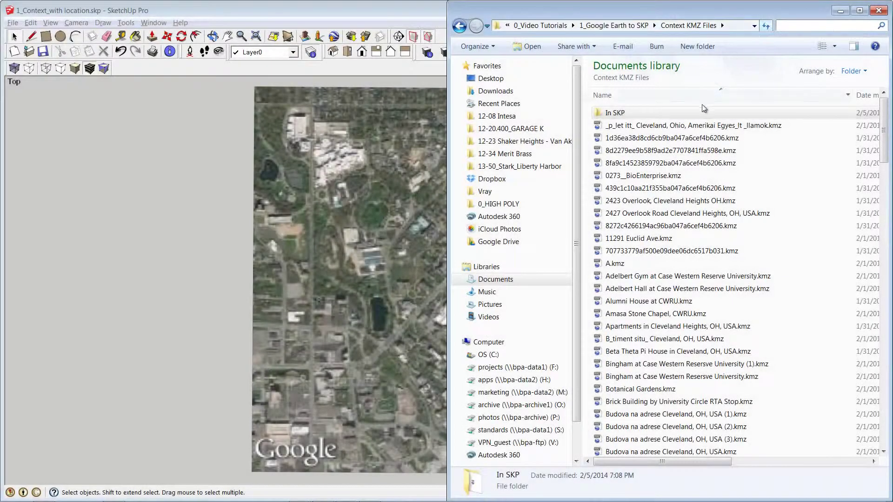
- Look through the downloaded models in the Context KMZ Files folder, check its In SKP subfolder, and return to the parent folder
{"action": "left_click", "coordinate": [674, 138]}
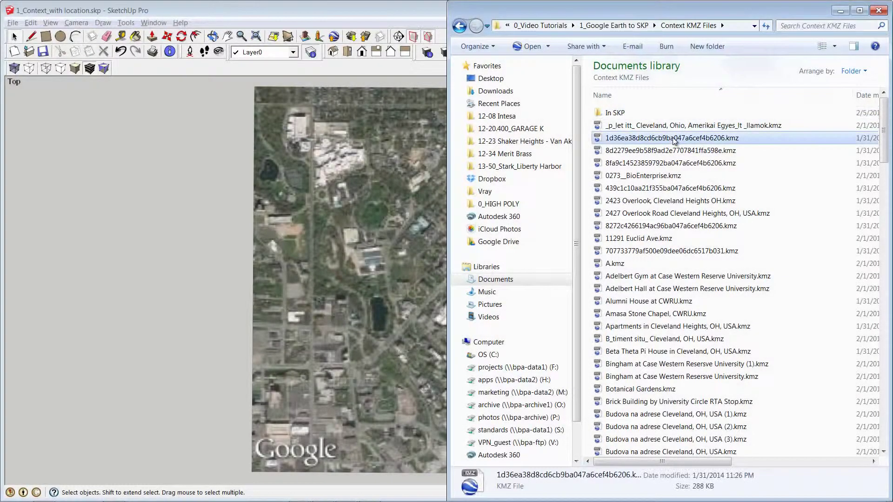
{"action": "scroll", "coordinate": [674, 139], "scroll_direction": "down", "scroll_amount": 3}
{"action": "scroll", "coordinate": [675, 138], "scroll_direction": "down", "scroll_amount": 15}
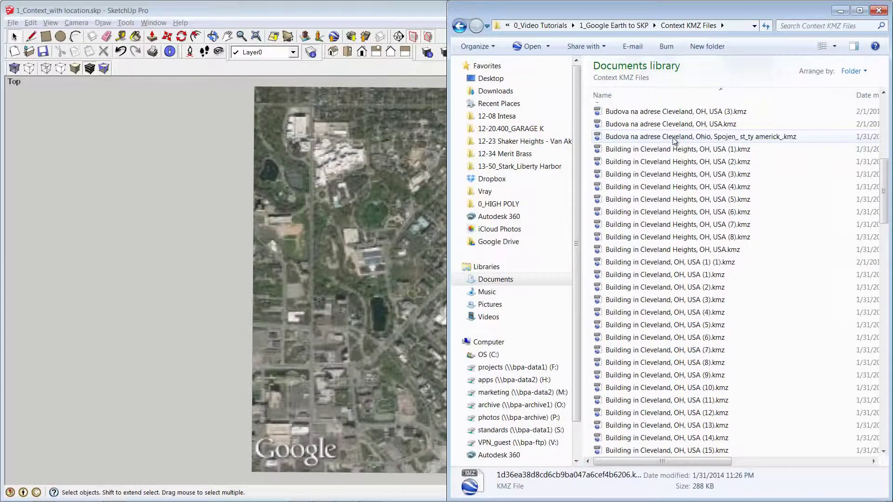
{"action": "scroll", "coordinate": [674, 140], "scroll_direction": "down", "scroll_amount": 20}
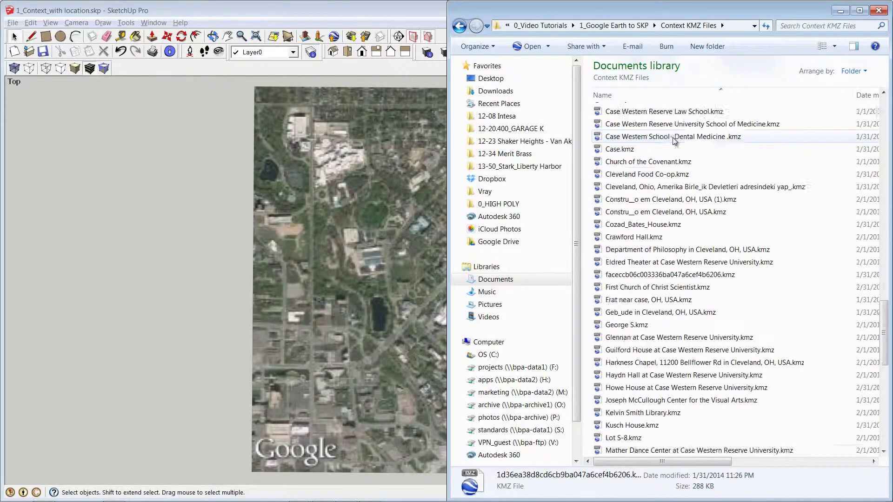
{"action": "scroll", "coordinate": [674, 142], "scroll_direction": "down", "scroll_amount": 1}
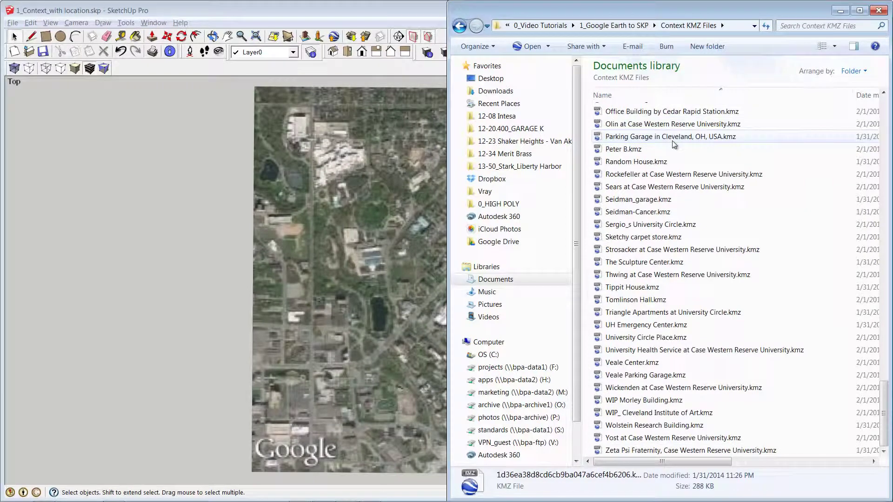
{"action": "scroll", "coordinate": [674, 144], "scroll_direction": "up", "scroll_amount": 20}
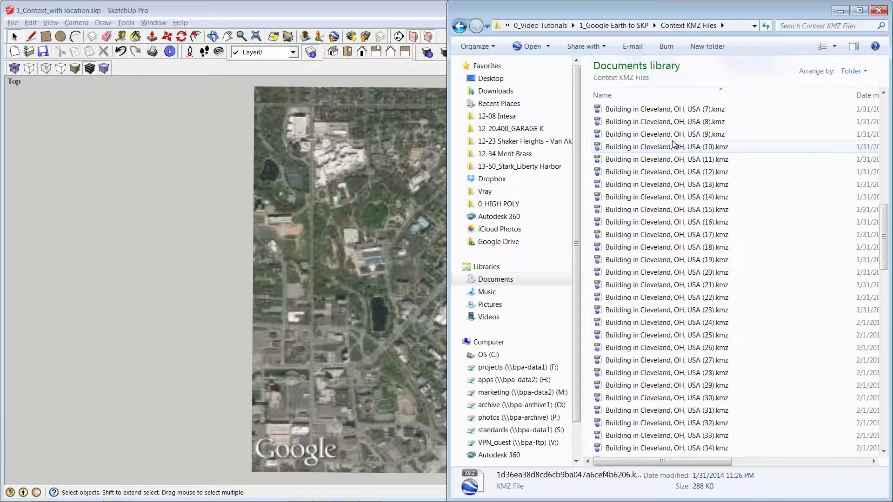
{"action": "scroll", "coordinate": [674, 144], "scroll_direction": "up", "scroll_amount": 13}
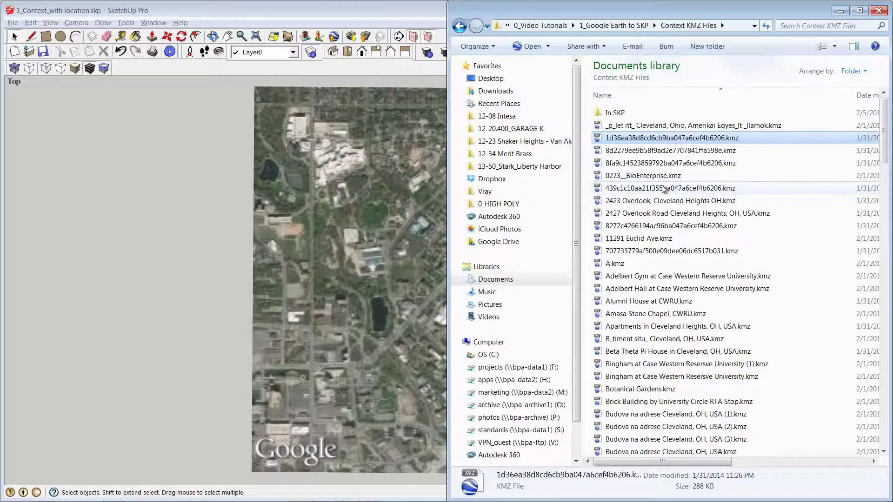
{"action": "double_click", "coordinate": [616, 114]}
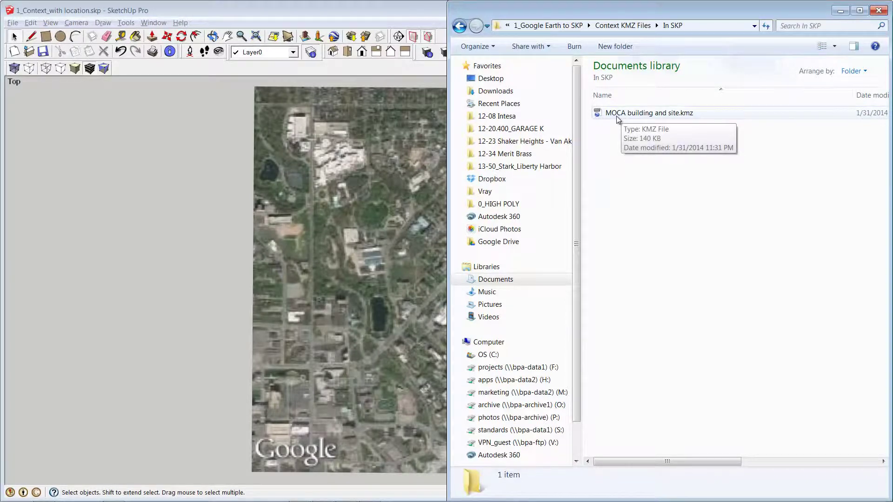
{"action": "left_click", "coordinate": [614, 28]}
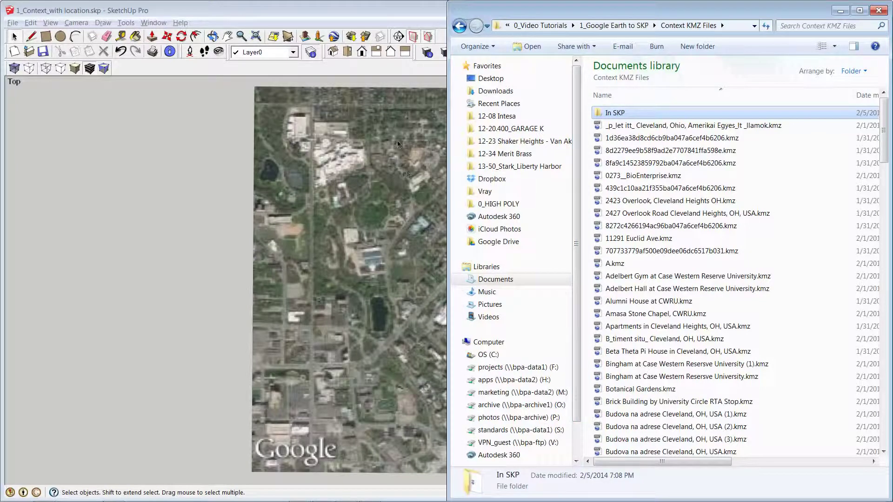
- Maximize the SketchUp window and import _p_let itt_ Cleveland, Ohio, Amerikai Egyes_lt _llamok.kmz from Context KMZ Files, preserving its location
{"action": "double_click", "coordinate": [129, 10]}
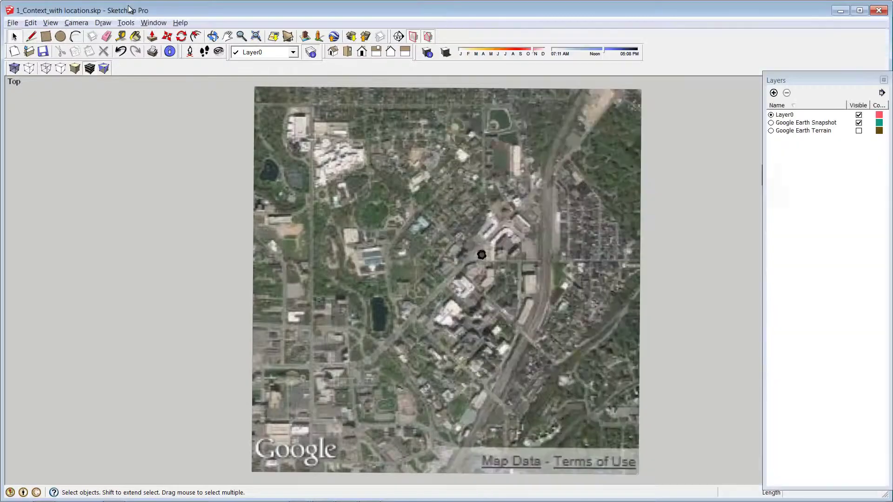
{"action": "left_click", "coordinate": [12, 23]}
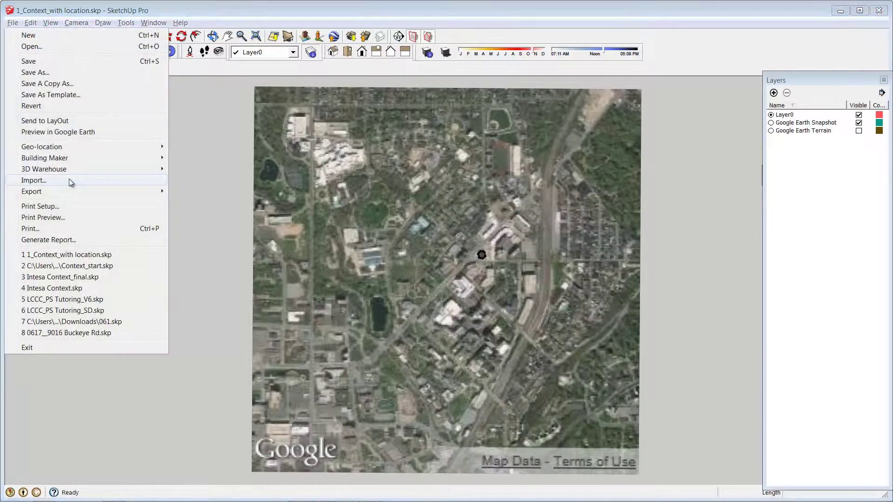
{"action": "left_click", "coordinate": [70, 181]}
{"action": "left_click", "coordinate": [402, 204]}
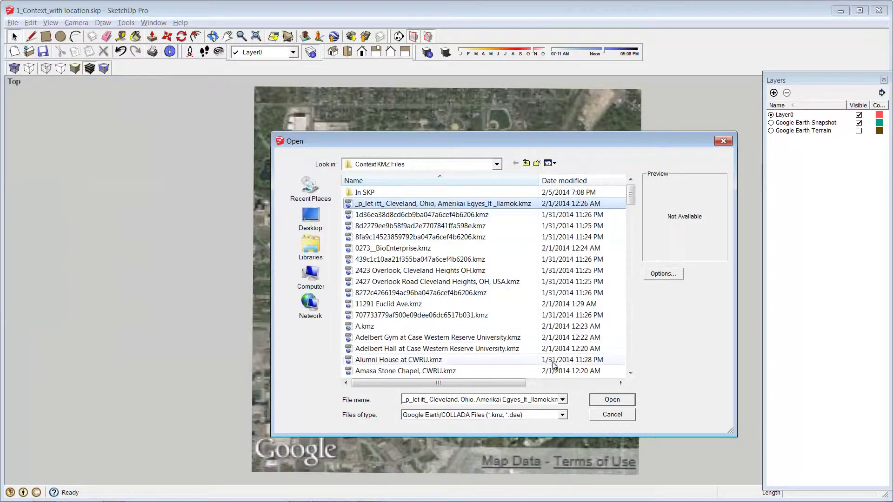
{"action": "left_click", "coordinate": [596, 400]}
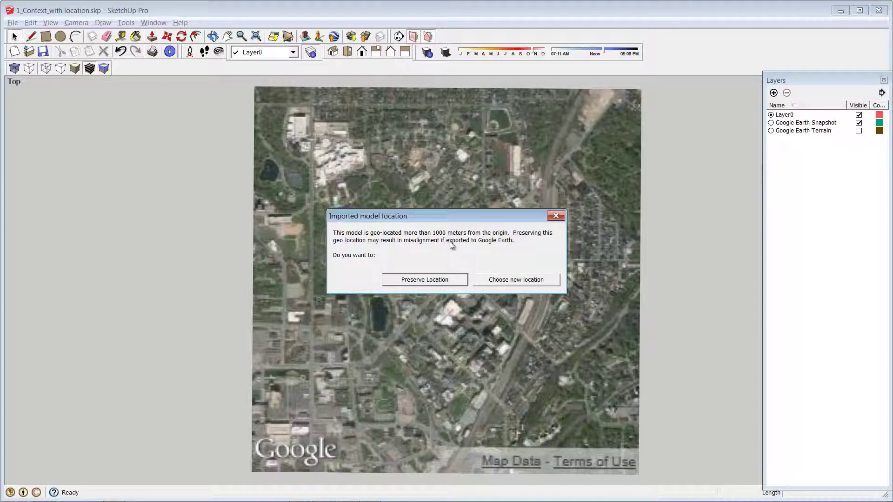
{"action": "left_click", "coordinate": [431, 284]}
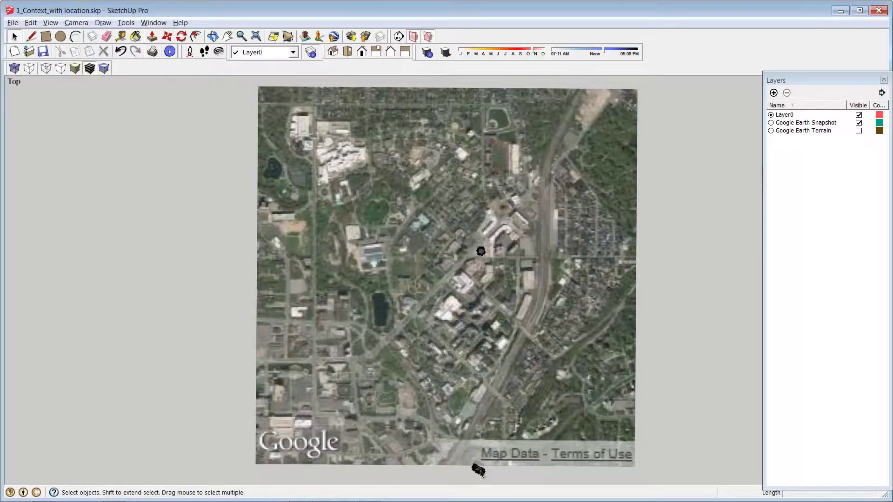
- Add more geo-location imagery south of the existing snapshot, shortening the selected region from its southern edge before grabbing it
{"action": "left_click", "coordinate": [12, 22]}
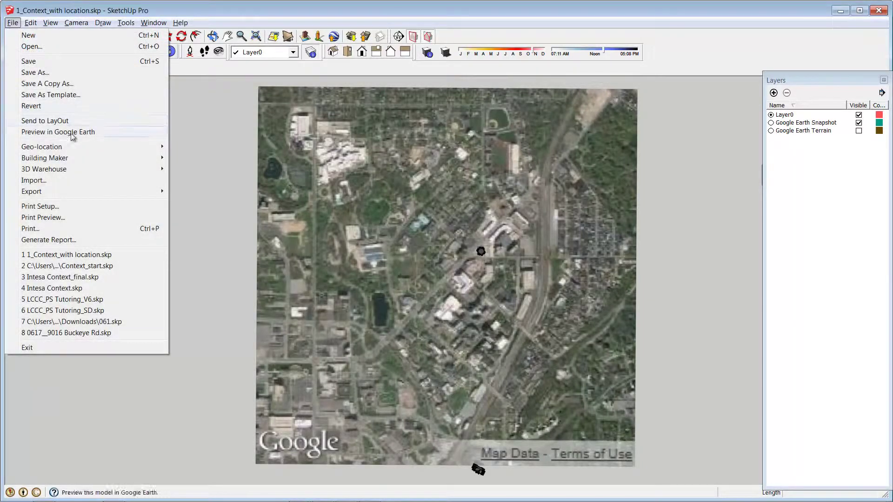
{"action": "mouse_move", "coordinate": [73, 154]}
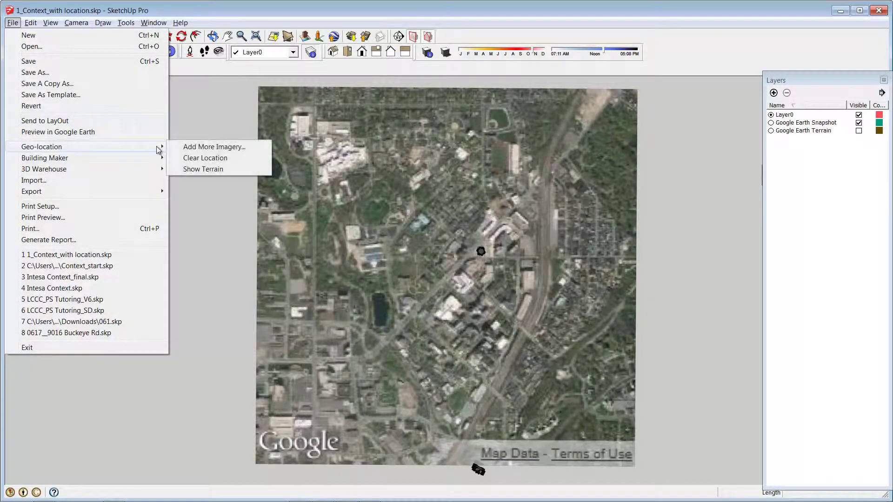
{"action": "left_click", "coordinate": [199, 147]}
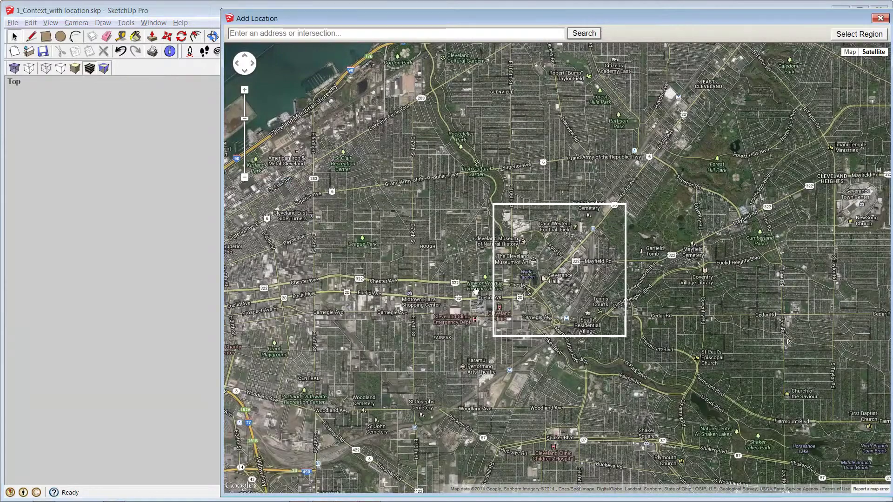
{"action": "mouse_move", "coordinate": [825, 20]}
{"action": "left_mouse_down"}
{"action": "mouse_move", "coordinate": [22, 255]}
{"action": "mouse_move", "coordinate": [13, 212]}
{"action": "mouse_move", "coordinate": [55, 209]}
{"action": "mouse_move", "coordinate": [84, 223]}
{"action": "mouse_move", "coordinate": [307, 186]}
{"action": "mouse_move", "coordinate": [491, 122]}
{"action": "mouse_move", "coordinate": [700, 106]}
{"action": "mouse_move", "coordinate": [729, 34]}
{"action": "left_mouse_up"}
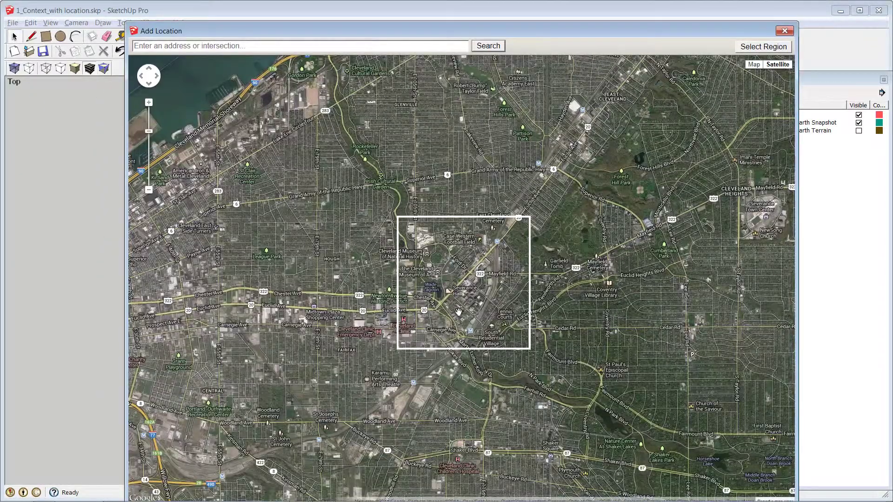
{"action": "left_click_drag", "start_coordinate": [459, 312], "coordinate": [466, 237]}
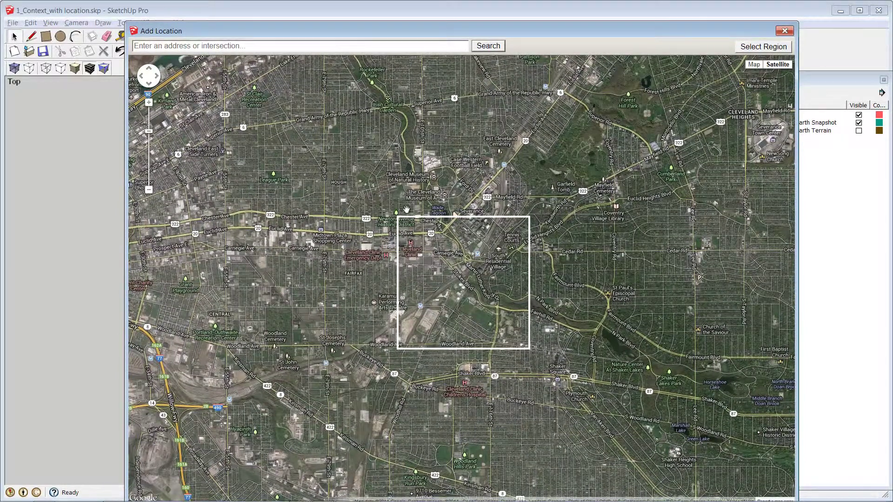
{"action": "left_click", "coordinate": [782, 49]}
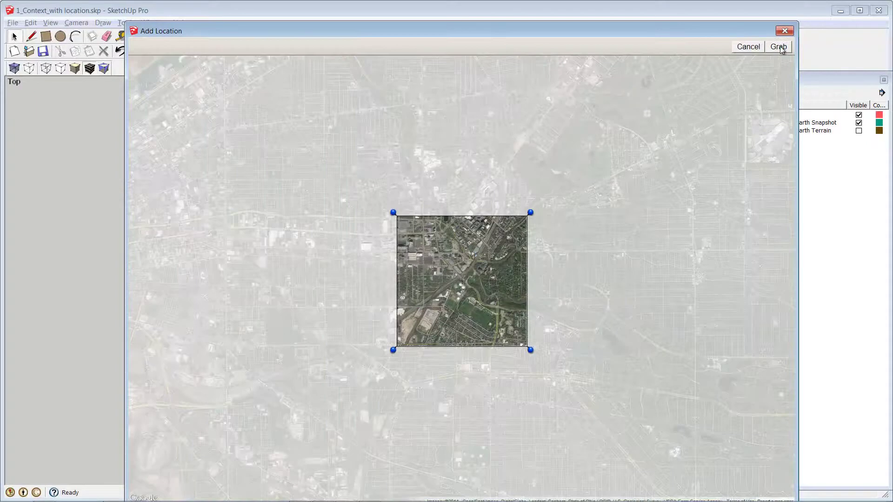
{"action": "left_click_drag", "start_coordinate": [531, 350], "coordinate": [531, 318]}
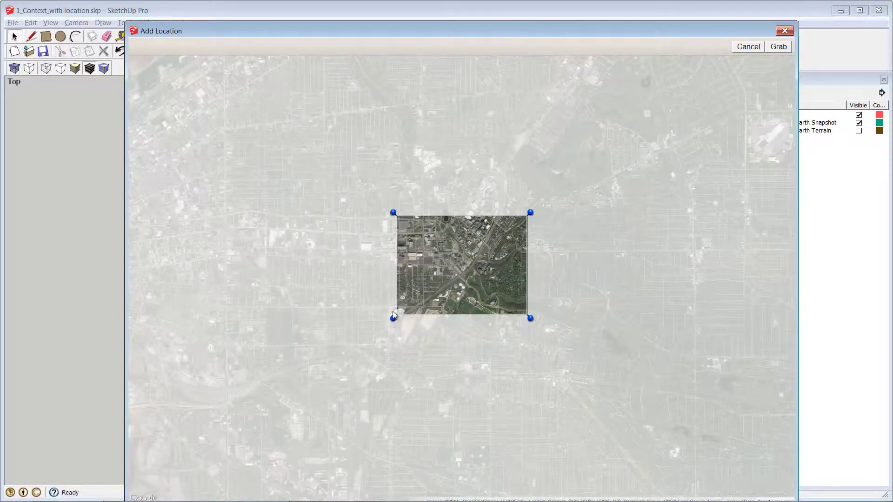
{"action": "left_click", "coordinate": [777, 47]}
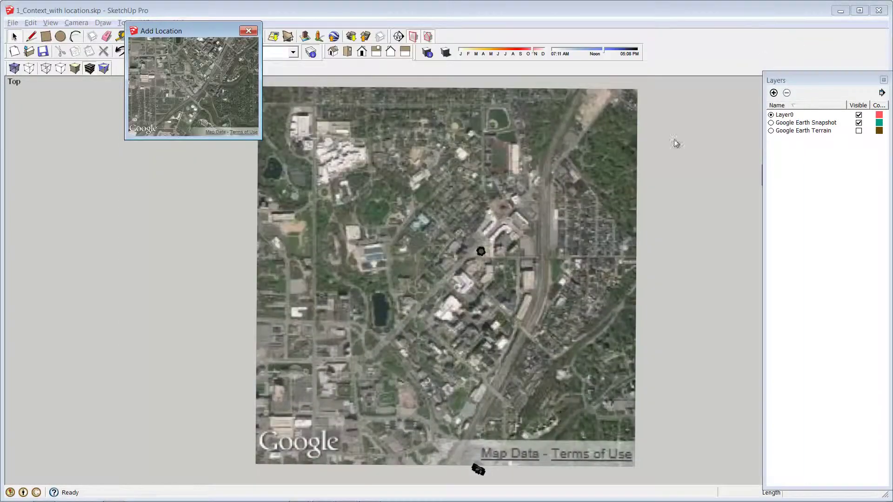
{"action": "key", "text": "alt+Tab"}
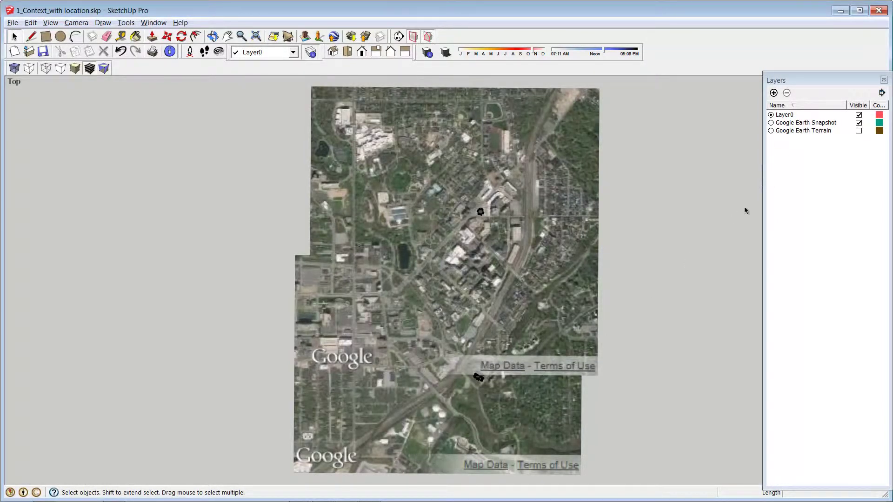
- Show the Google Earth Terrain layer, examine its relief around the imported buildings in 3D, and hide the layer again
{"action": "left_click", "coordinate": [858, 131]}
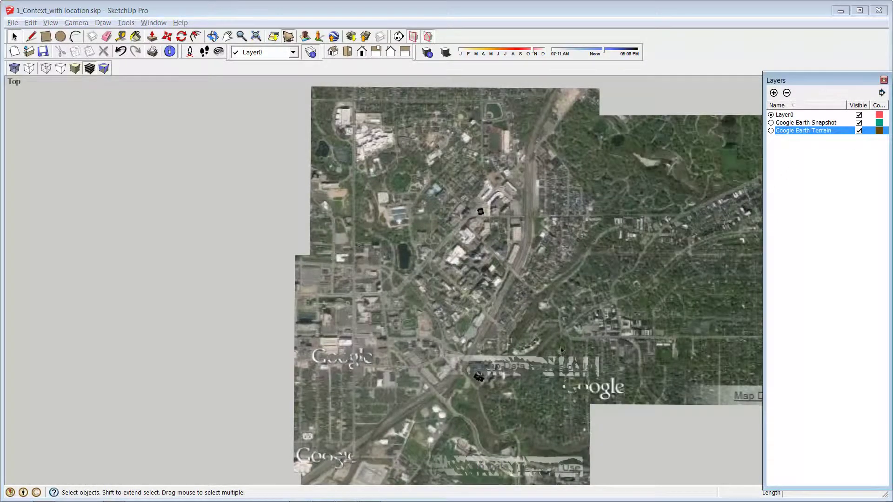
{"action": "middle_click_drag", "start_coordinate": [554, 363], "coordinate": [580, 205]}
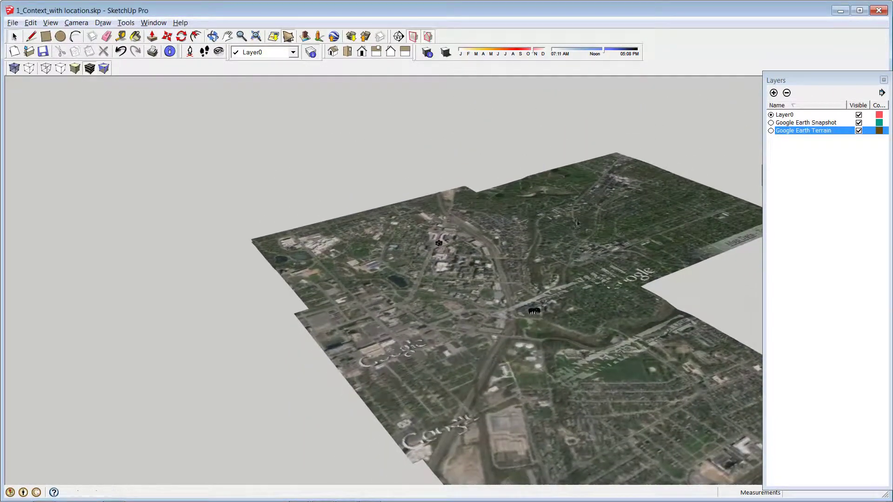
{"action": "scroll", "coordinate": [578, 369], "scroll_direction": "up", "scroll_amount": 2}
{"action": "middle_click_drag", "start_coordinate": [578, 369], "coordinate": [509, 381]}
{"action": "scroll", "coordinate": [458, 328], "scroll_direction": "up", "scroll_amount": 3}
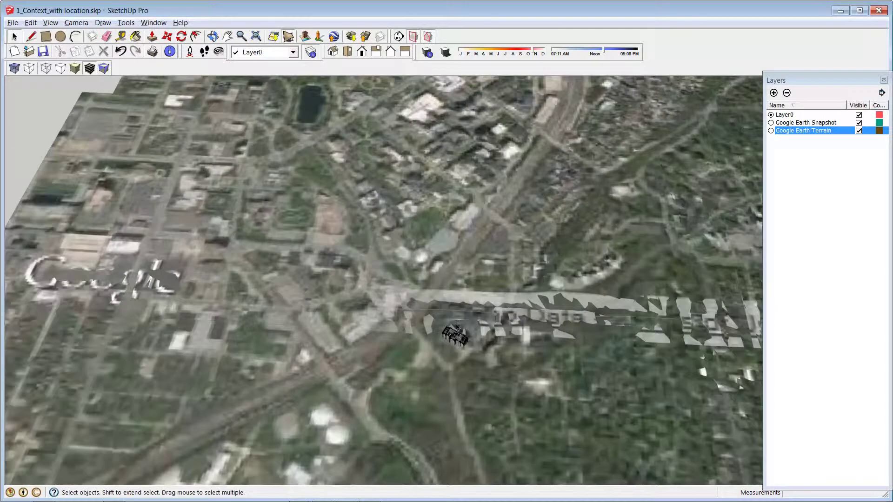
{"action": "middle_click_drag", "start_coordinate": [212, 230], "coordinate": [235, 258]}
{"action": "left_click", "coordinate": [857, 131]}
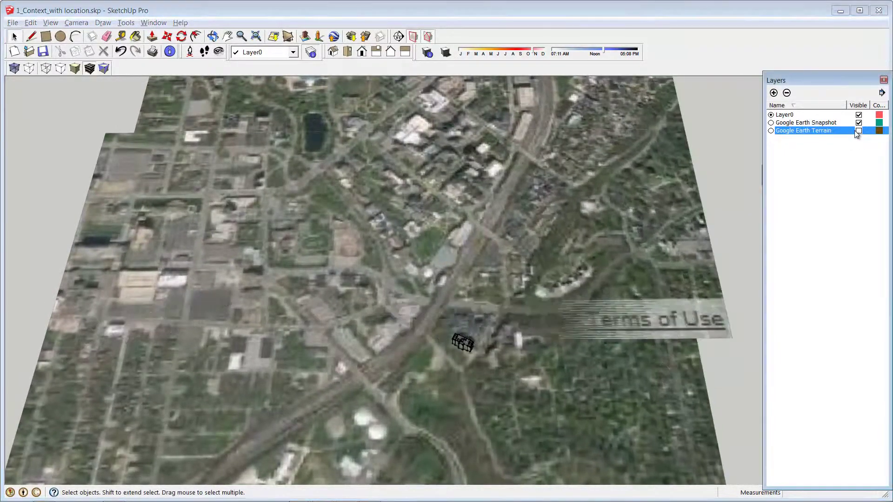
- Examine the overlap of the two flat imagery tiles around the southern imported building and restore the top view
{"action": "middle_click_drag", "start_coordinate": [428, 227], "coordinate": [459, 270]}
{"action": "scroll", "coordinate": [459, 270], "scroll_direction": "down", "scroll_amount": 3}
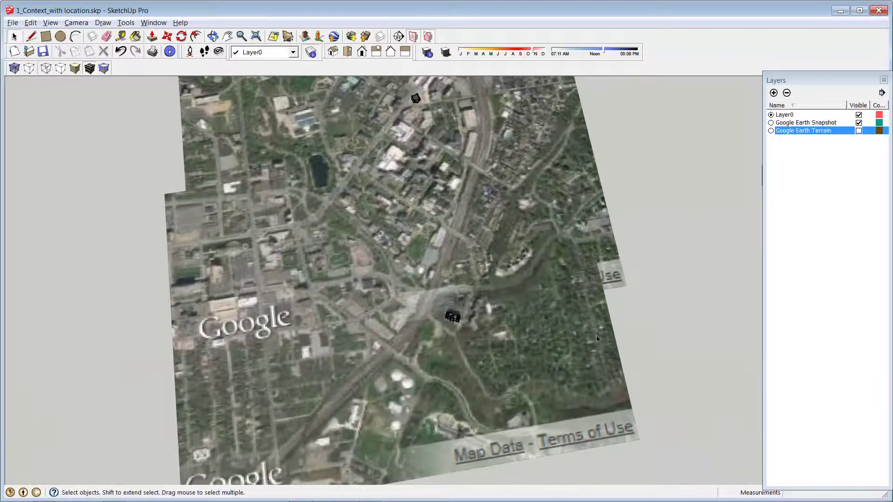
{"action": "middle_click_drag", "start_coordinate": [566, 332], "coordinate": [523, 329]}
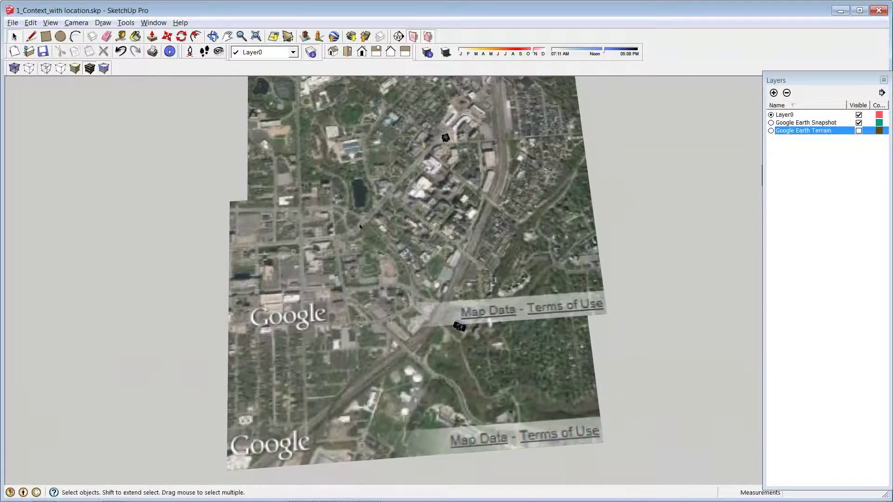
{"action": "middle_click_drag", "start_coordinate": [511, 376], "coordinate": [434, 291]}
{"action": "scroll", "coordinate": [458, 373], "scroll_direction": "up", "scroll_amount": 5}
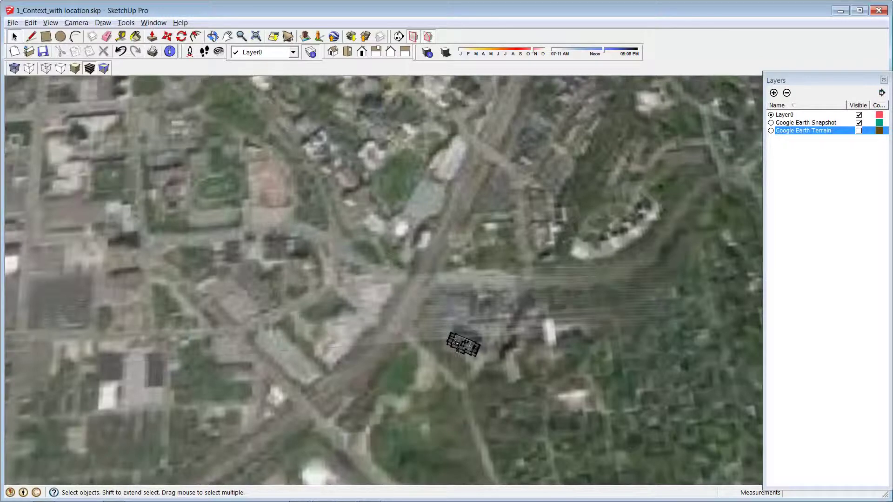
{"action": "scroll", "coordinate": [439, 345], "scroll_direction": "down", "scroll_amount": 3}
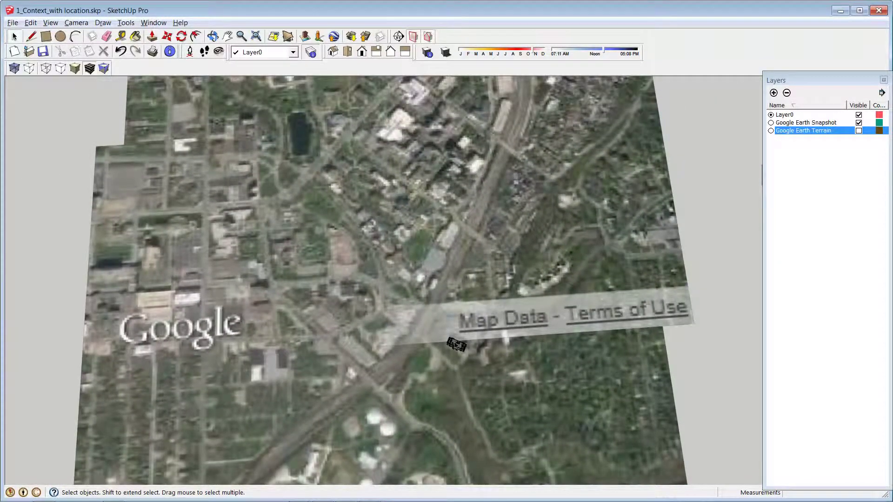
{"action": "middle_click_drag", "start_coordinate": [307, 233], "coordinate": [330, 289]}
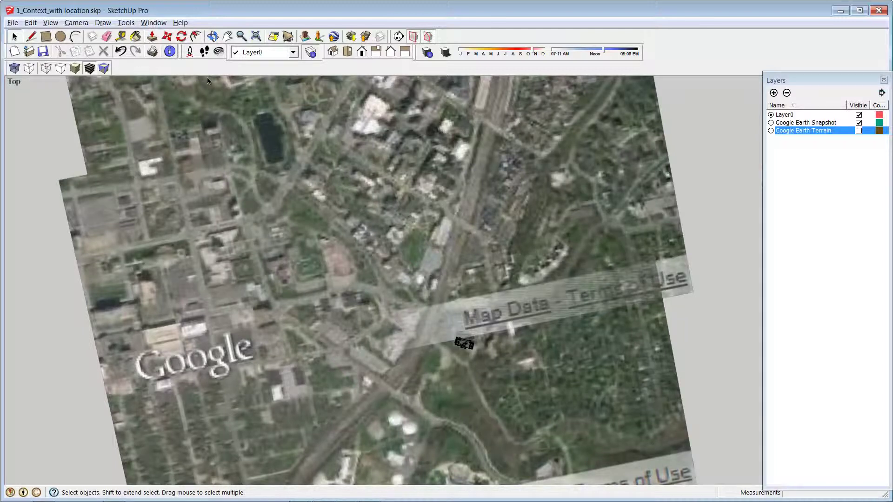
{"action": "left_click", "coordinate": [347, 53]}
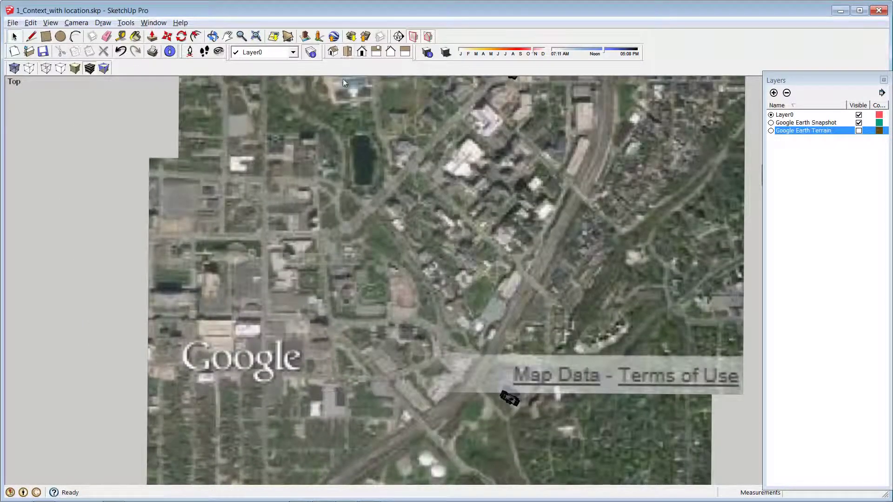
- Open the model import dialog and look through the KMZ files in Context KMZ Files from first to last
{"action": "left_click", "coordinate": [13, 24]}
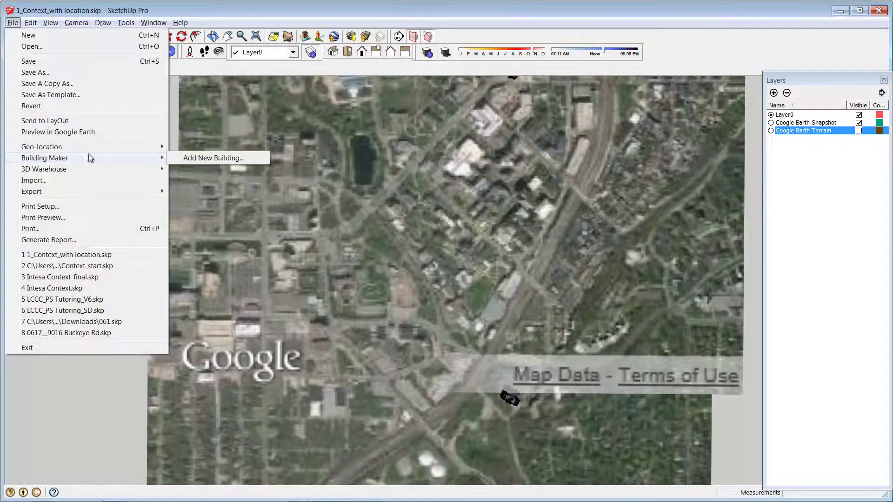
{"action": "mouse_move", "coordinate": [91, 151]}
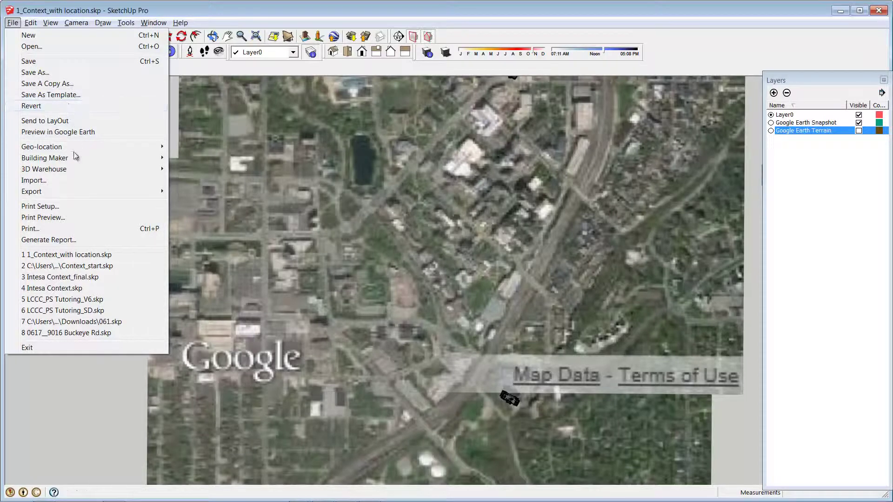
{"action": "left_click", "coordinate": [72, 178]}
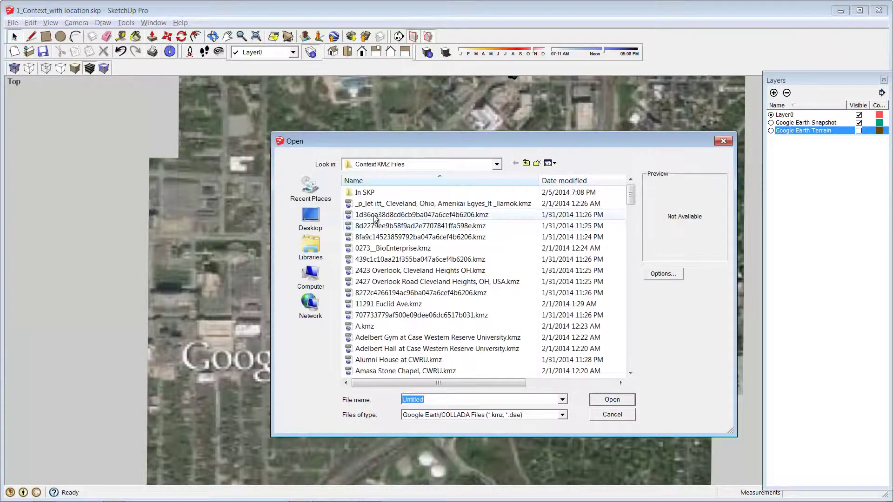
{"action": "left_click", "coordinate": [375, 215]}
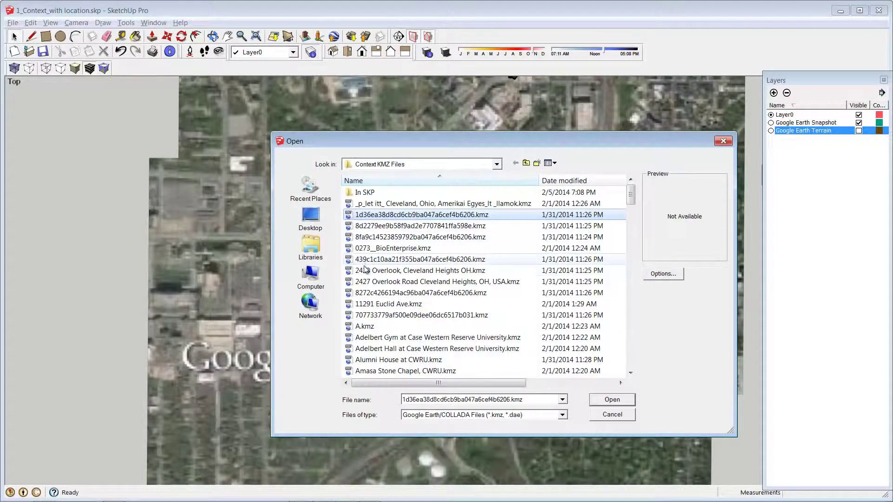
{"action": "left_click", "coordinate": [372, 248]}
{"action": "left_click", "coordinate": [369, 217]}
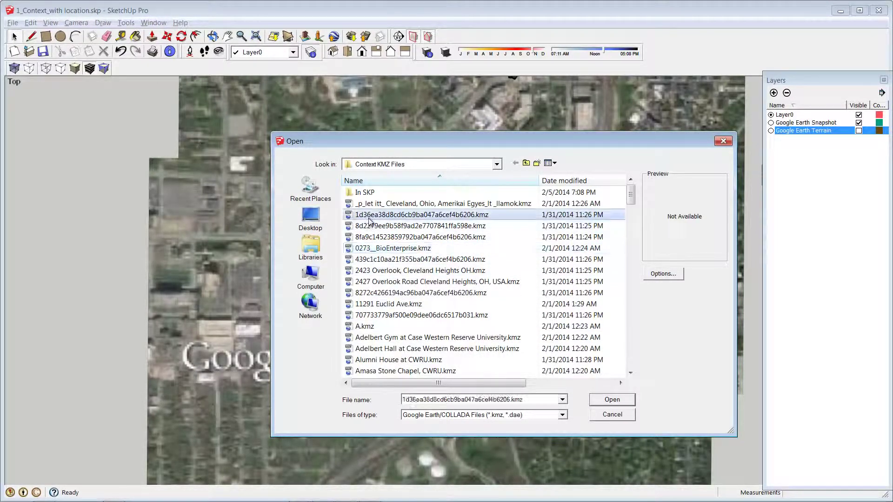
{"action": "left_click", "coordinate": [375, 248]}
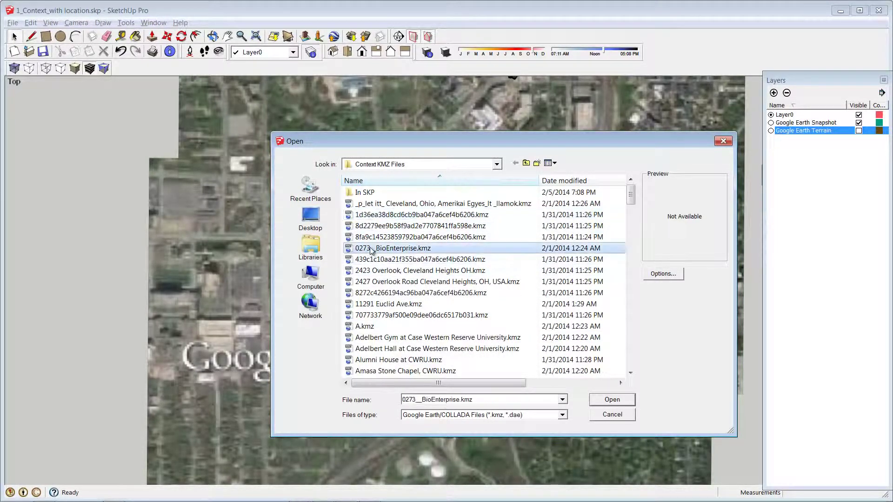
{"action": "left_click", "coordinate": [375, 217]}
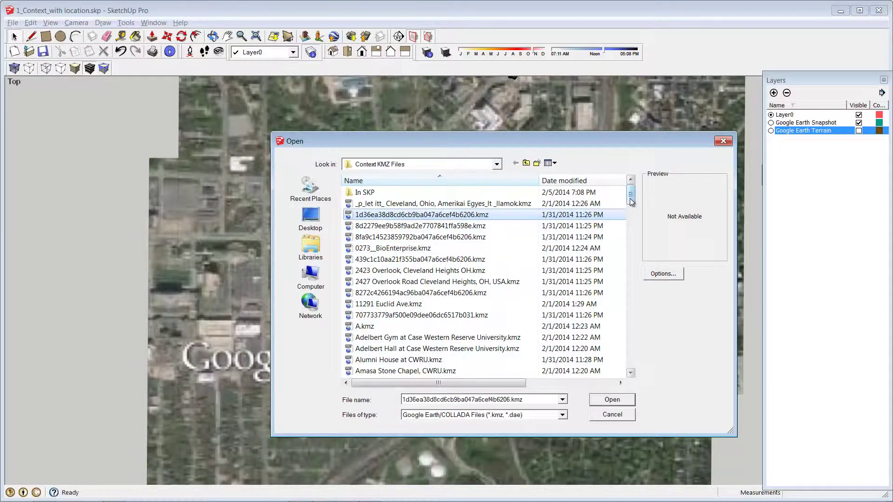
{"action": "left_click_drag", "start_coordinate": [630, 198], "coordinate": [674, 365]}
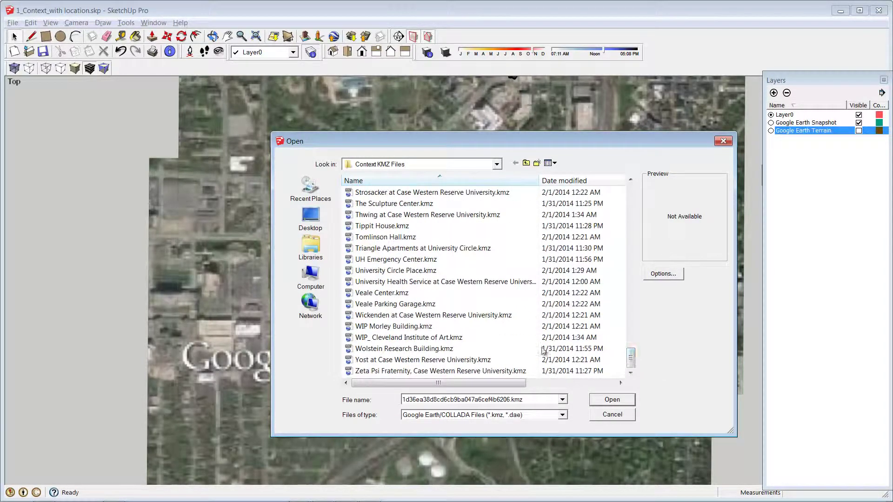
{"action": "left_click", "coordinate": [471, 370]}
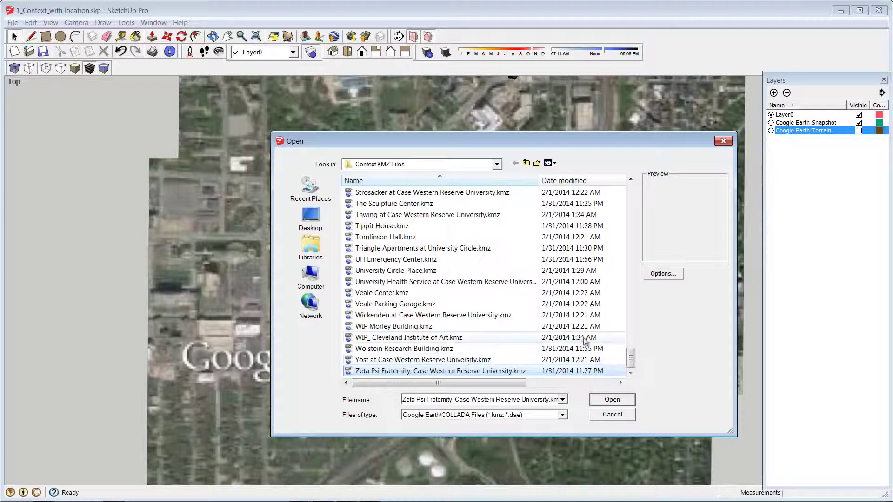
{"action": "left_click_drag", "start_coordinate": [633, 362], "coordinate": [630, 194]}
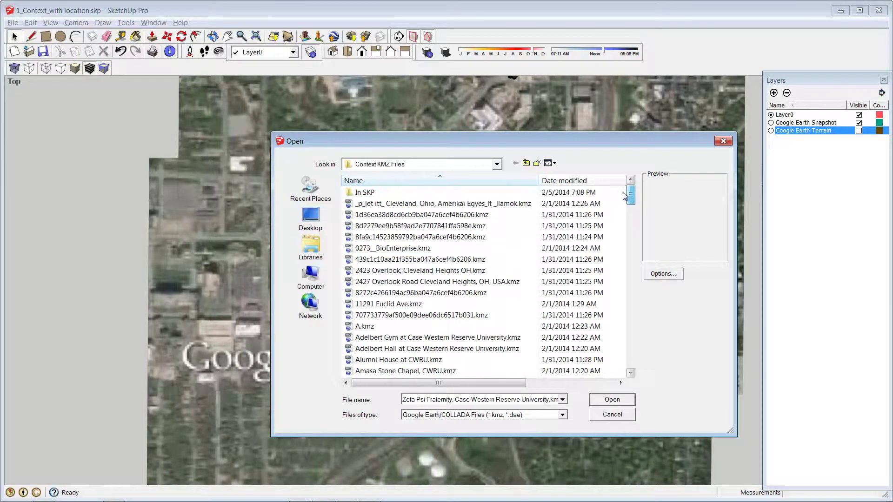
- Move the imported _p_let itt_ Cleveland KMZ file into the In SKP folder and import 1d36ea38d8cd6cb9ba047a6cef4b6206.kmz
{"action": "left_click_drag", "start_coordinate": [386, 204], "coordinate": [379, 190]}
{"action": "left_click", "coordinate": [381, 203]}
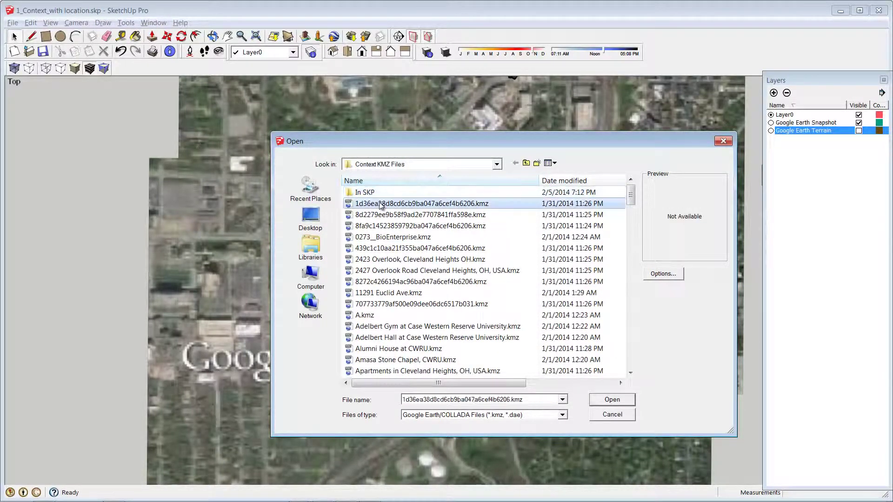
{"action": "left_click", "coordinate": [619, 402]}
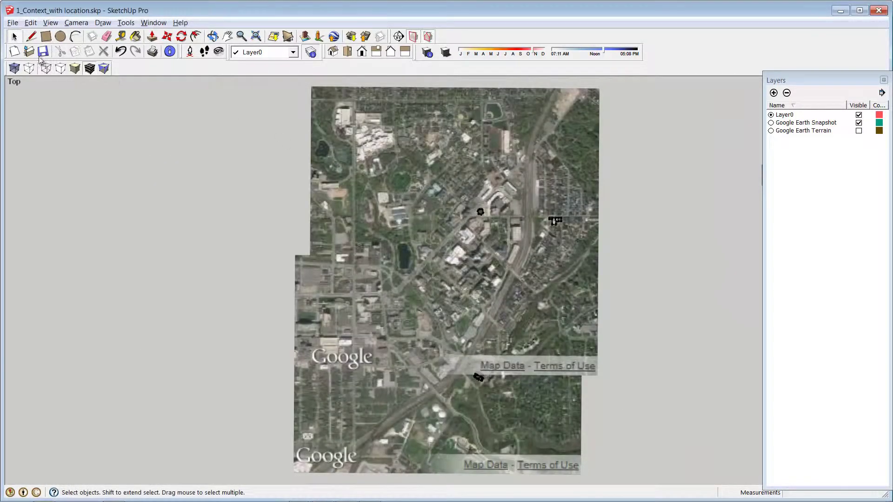
- Move 1d36ea38d8cd6cb9ba047a6cef4b6206.kmz into the In SKP folder and import 8d2279ee9b58f9ad2e7707841ffa598e.kmz into the model
{"action": "left_click", "coordinate": [12, 23]}
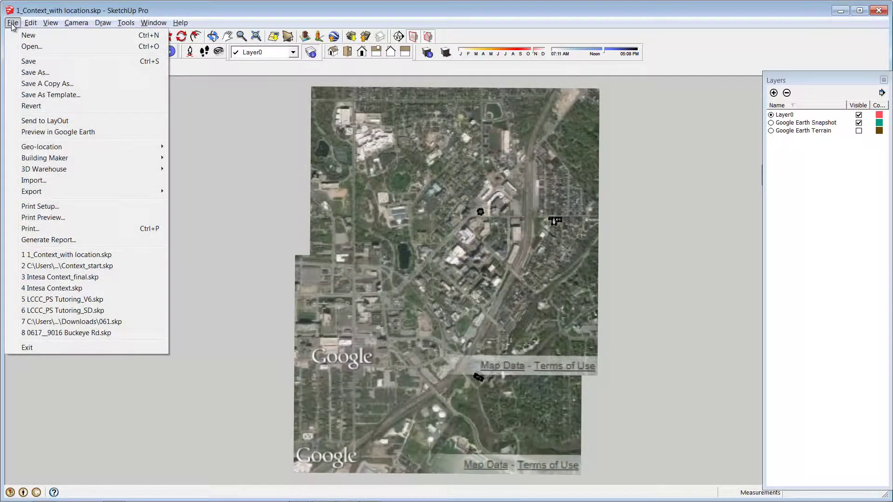
{"action": "left_click", "coordinate": [47, 181]}
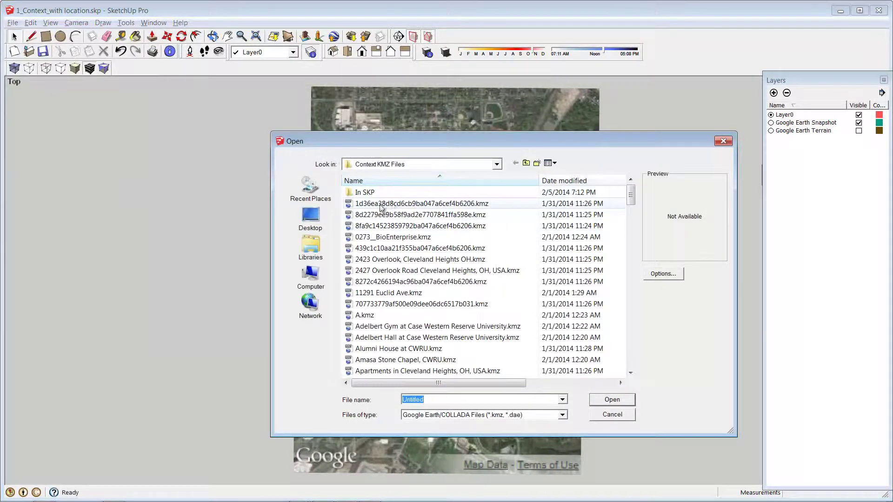
{"action": "left_click_drag", "start_coordinate": [381, 203], "coordinate": [371, 196]}
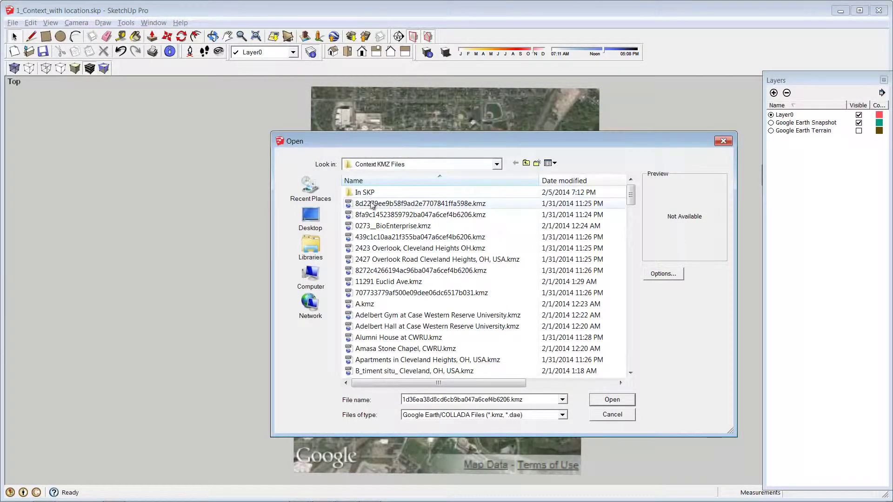
{"action": "left_click", "coordinate": [371, 203]}
{"action": "left_click", "coordinate": [612, 400]}
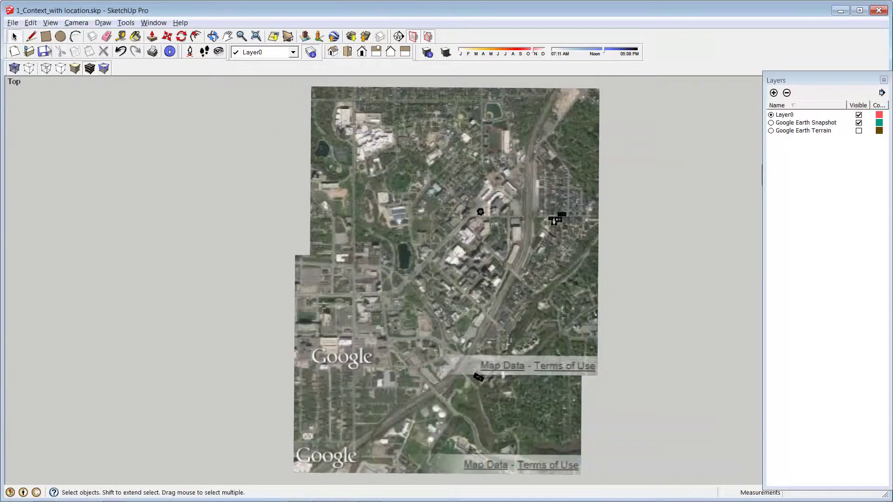
{"action": "left_click", "coordinate": [13, 22]}
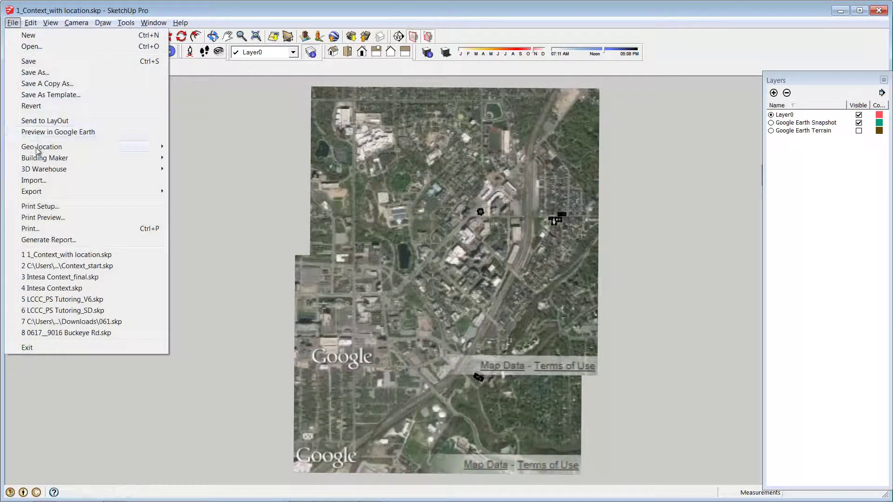
{"action": "left_click", "coordinate": [58, 181]}
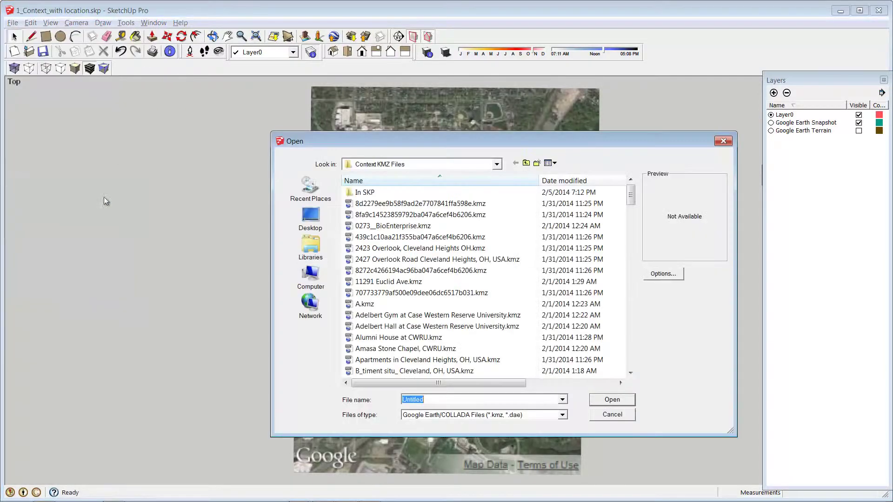
{"action": "left_click_drag", "start_coordinate": [369, 205], "coordinate": [366, 194]}
{"action": "left_click", "coordinate": [366, 203]}
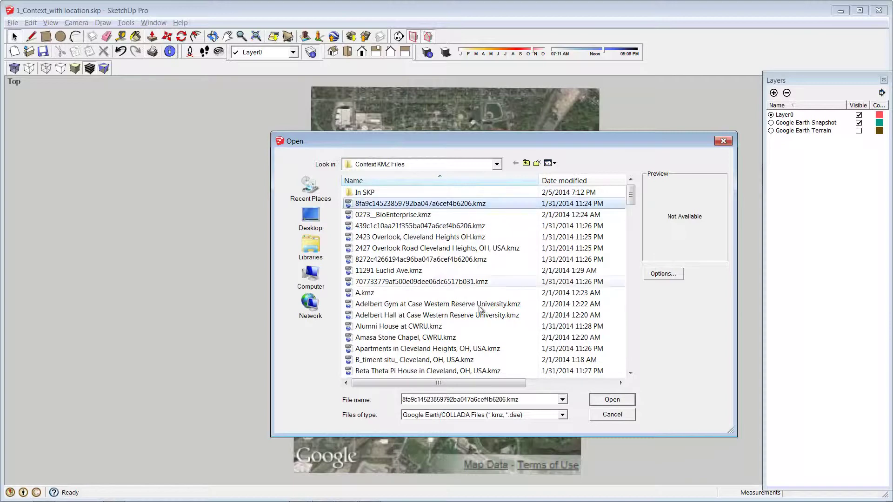
{"action": "left_click", "coordinate": [611, 399]}
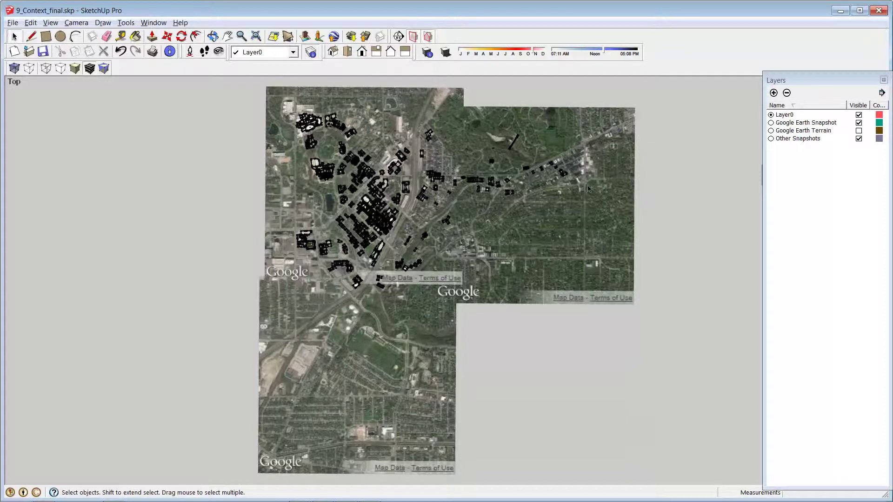
- Import Grog shop.kmz from the Context KMZ Files folder into the 9_Context_final.skp model
{"action": "left_click", "coordinate": [14, 22]}
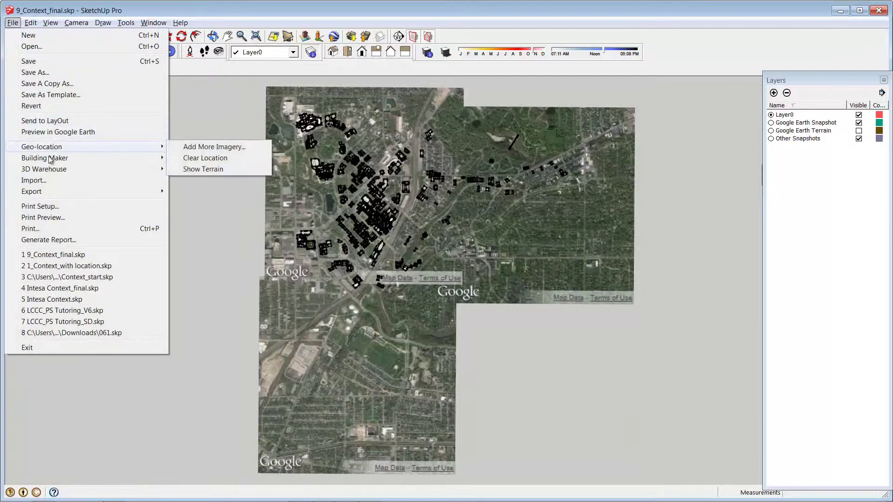
{"action": "left_click", "coordinate": [61, 180]}
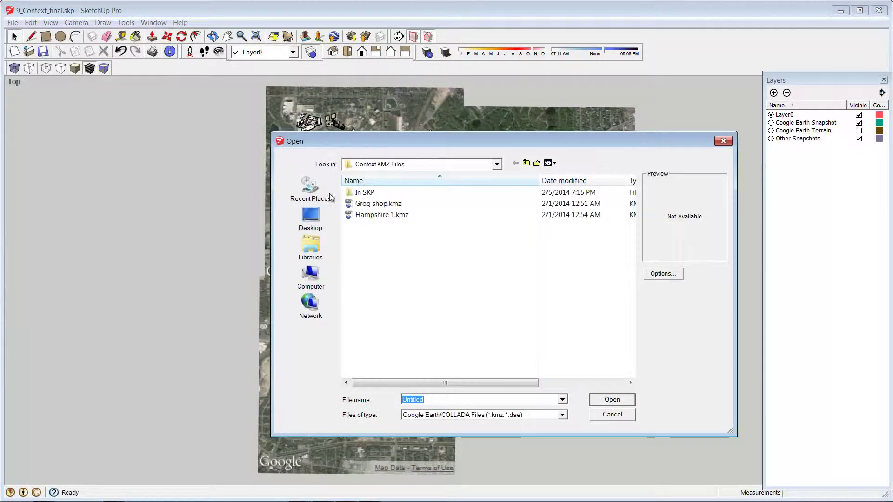
{"action": "left_click", "coordinate": [373, 204]}
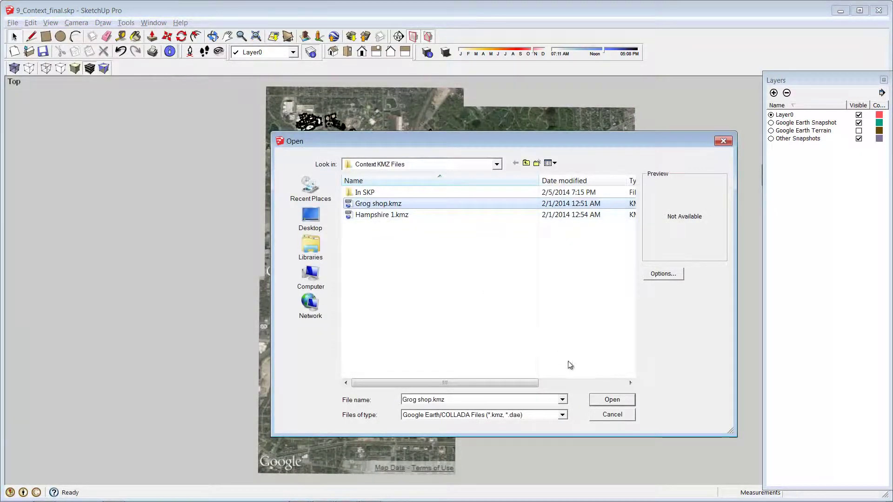
{"action": "left_click", "coordinate": [600, 400]}
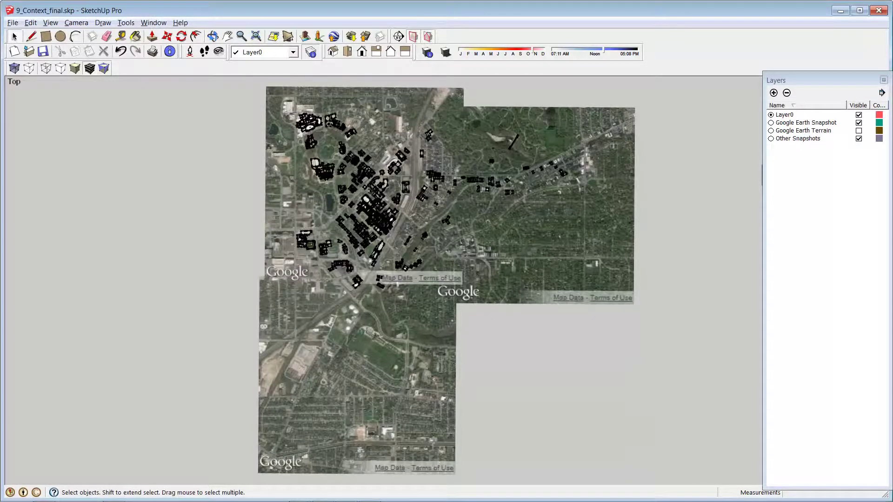
- Examine the imported campus buildings up close in the top view, then the full imagery extent around them
{"action": "scroll", "coordinate": [368, 188], "scroll_direction": "up", "scroll_amount": 5}
{"action": "scroll", "coordinate": [363, 186], "scroll_direction": "up", "scroll_amount": 3}
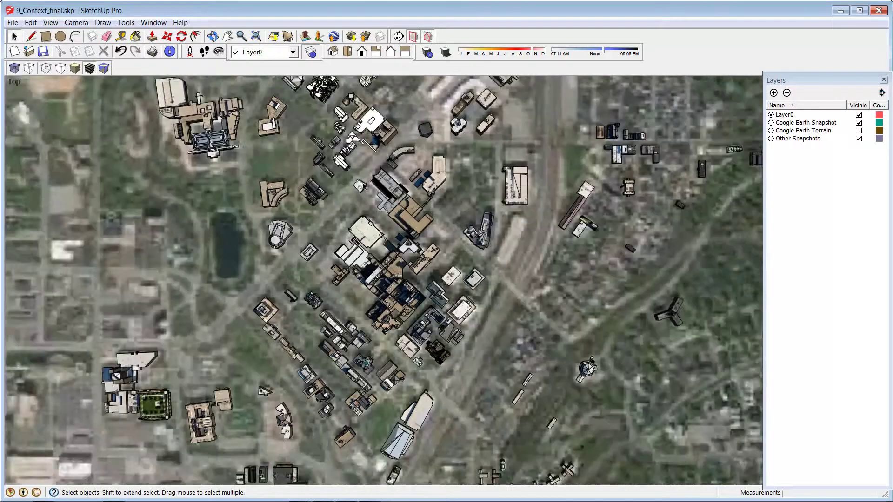
{"action": "left_click", "coordinate": [360, 187]}
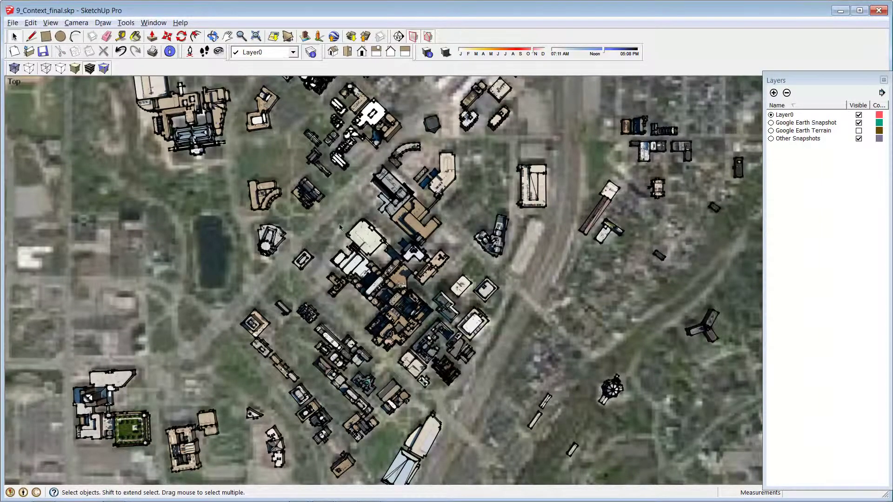
{"action": "scroll", "coordinate": [333, 223], "scroll_direction": "down", "scroll_amount": 2}
{"action": "scroll", "coordinate": [327, 224], "scroll_direction": "down", "scroll_amount": 4}
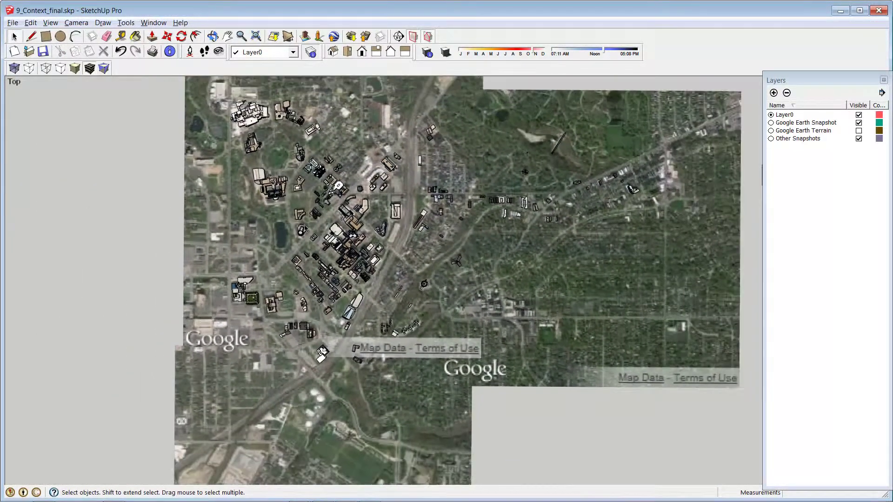
{"action": "scroll", "coordinate": [305, 227], "scroll_direction": "down", "scroll_amount": 1}
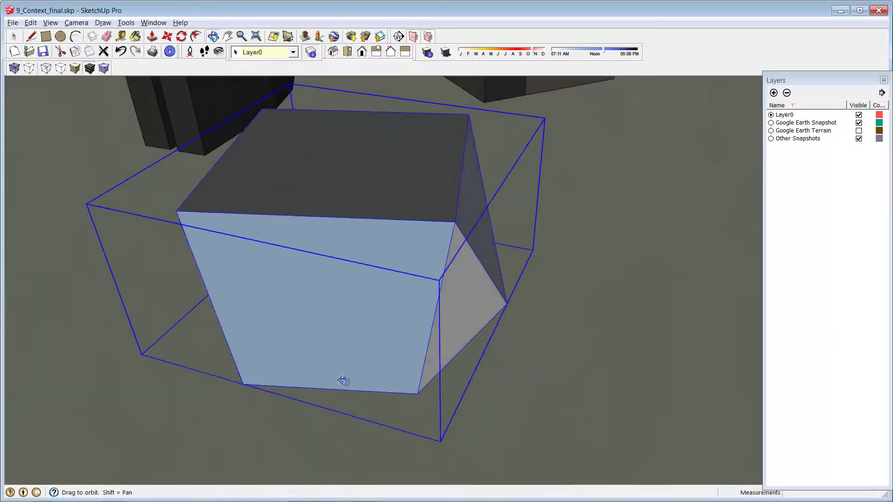
- Inspect the selected faceted glass building and its photo-textured facades from above and from near ground level
{"action": "middle_click_drag", "start_coordinate": [343, 380], "coordinate": [275, 376]}
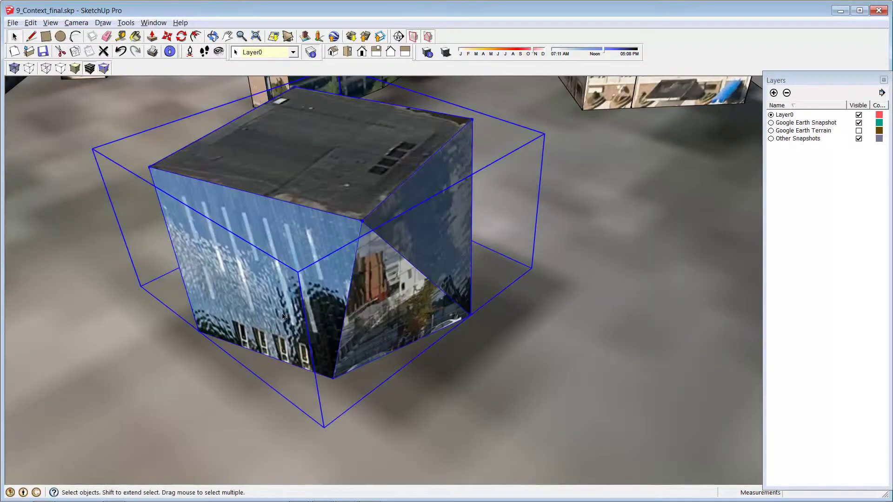
{"action": "scroll", "coordinate": [275, 334], "scroll_direction": "down", "scroll_amount": 4}
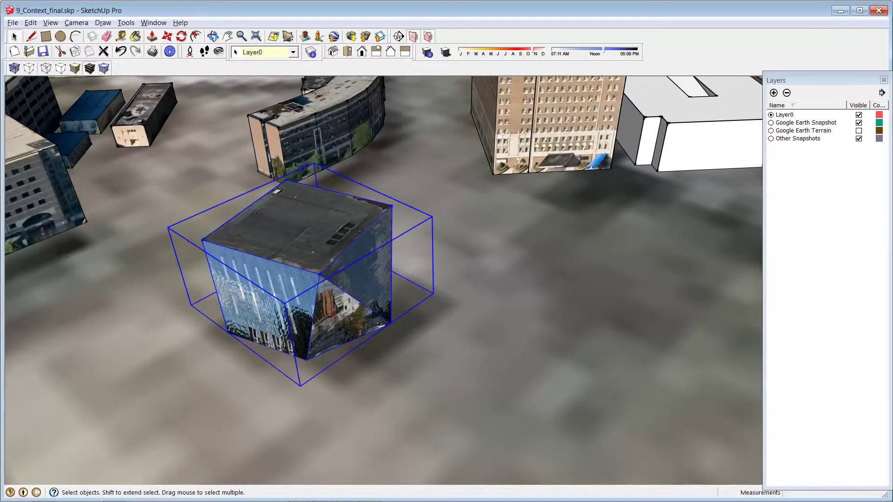
{"action": "middle_click_drag", "start_coordinate": [266, 242], "coordinate": [371, 239]}
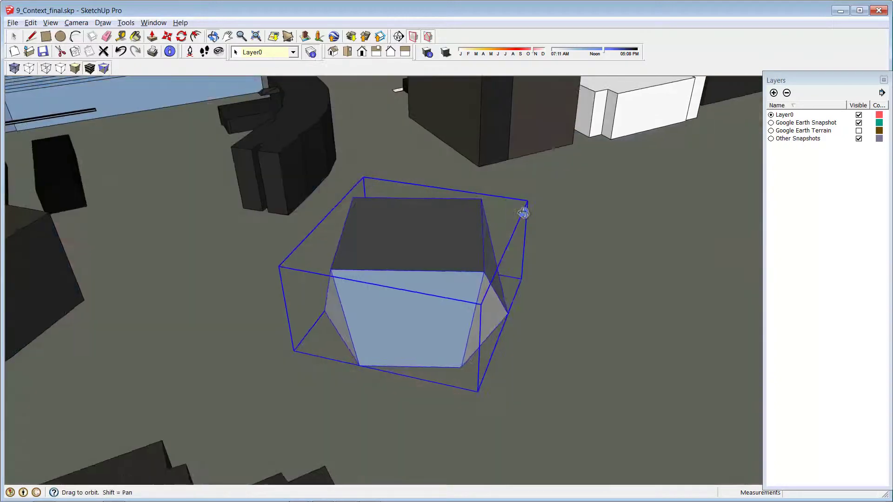
{"action": "middle_click_drag", "start_coordinate": [524, 208], "coordinate": [412, 122]}
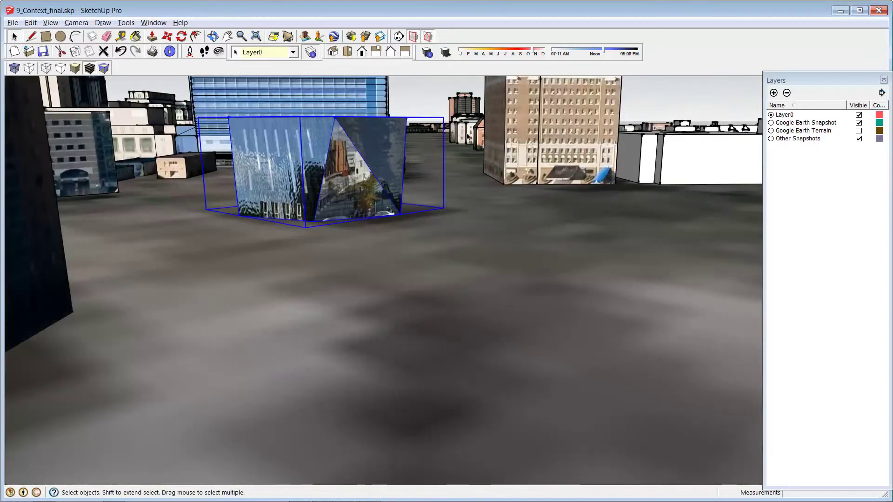
{"action": "middle_click_drag", "start_coordinate": [467, 135], "coordinate": [426, 144]}
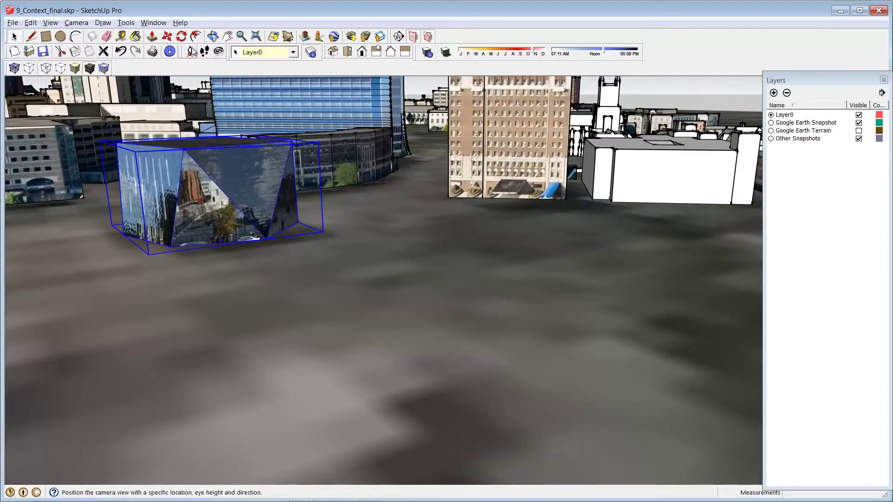
- Position the camera at street level beside the faceted glass building and look around at the surrounding buildings
{"action": "left_click", "coordinate": [190, 51]}
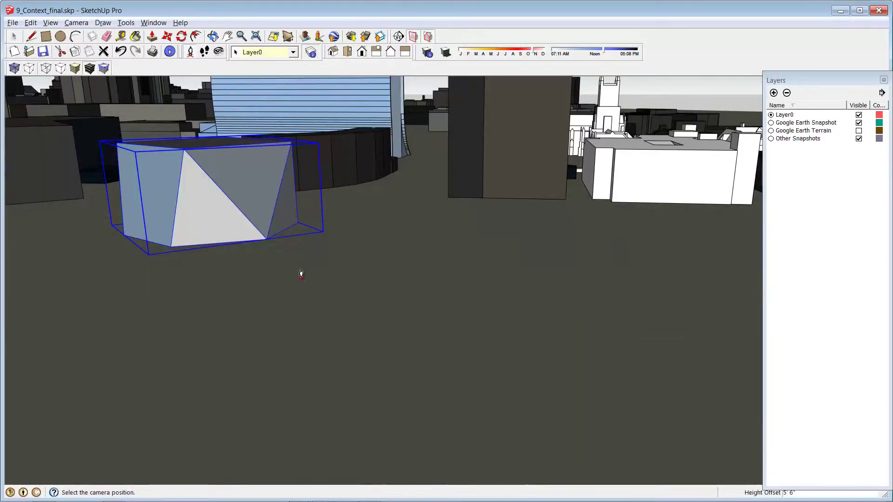
{"action": "left_click", "coordinate": [289, 257]}
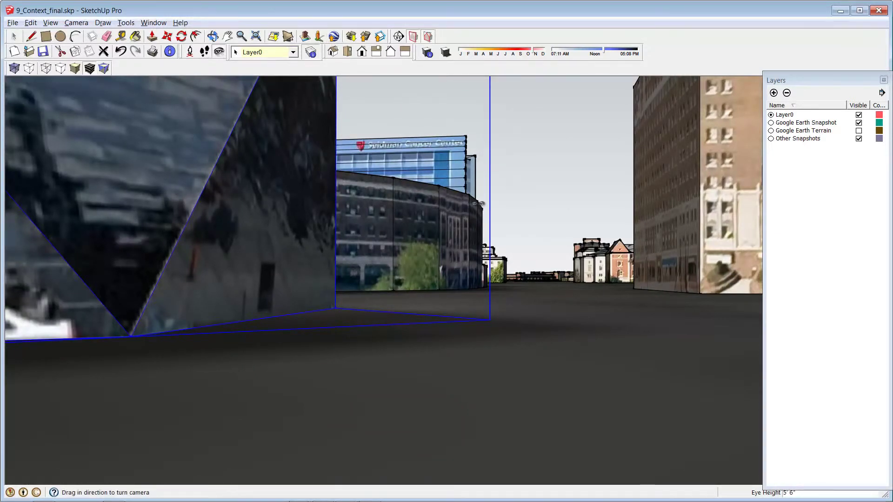
{"action": "left_click_drag", "start_coordinate": [480, 204], "coordinate": [650, 215]}
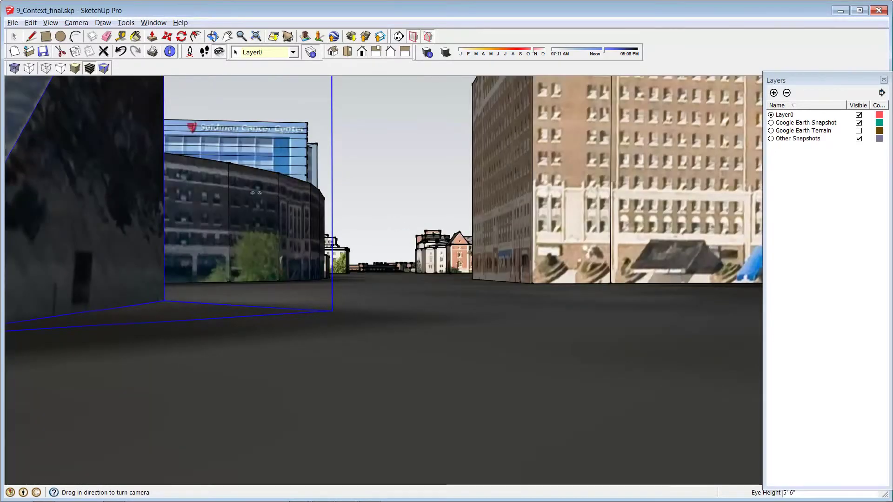
{"action": "left_click_drag", "start_coordinate": [271, 223], "coordinate": [554, 211]}
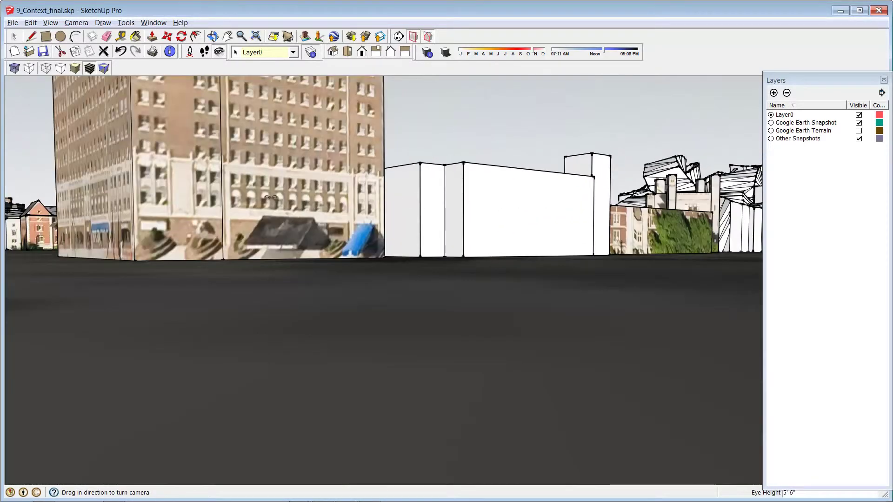
{"action": "left_click_drag", "start_coordinate": [180, 184], "coordinate": [528, 209]}
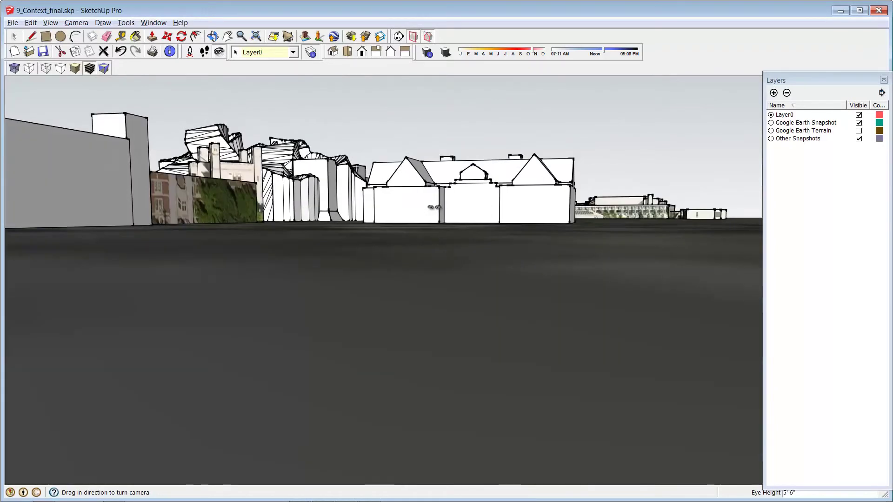
{"action": "left_click_drag", "start_coordinate": [434, 207], "coordinate": [2, 177]}
{"action": "left_click_drag", "start_coordinate": [408, 220], "coordinate": [53, 183]}
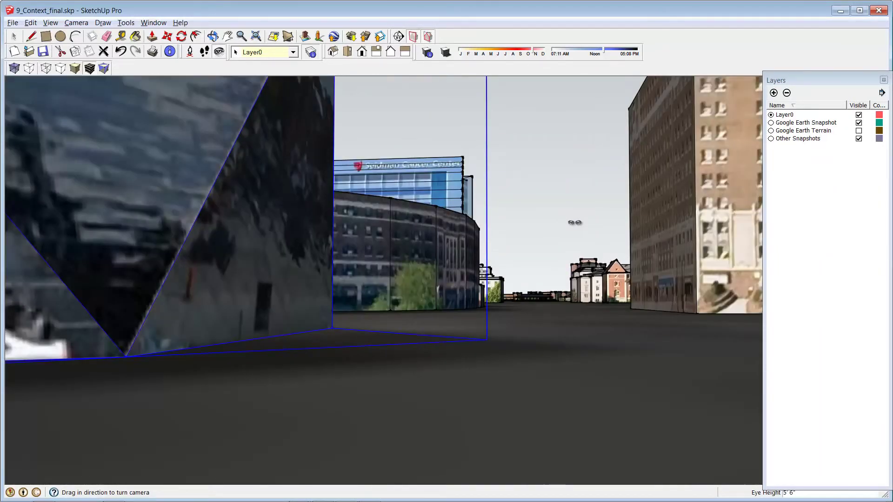
{"action": "left_click_drag", "start_coordinate": [575, 223], "coordinate": [512, 229]}
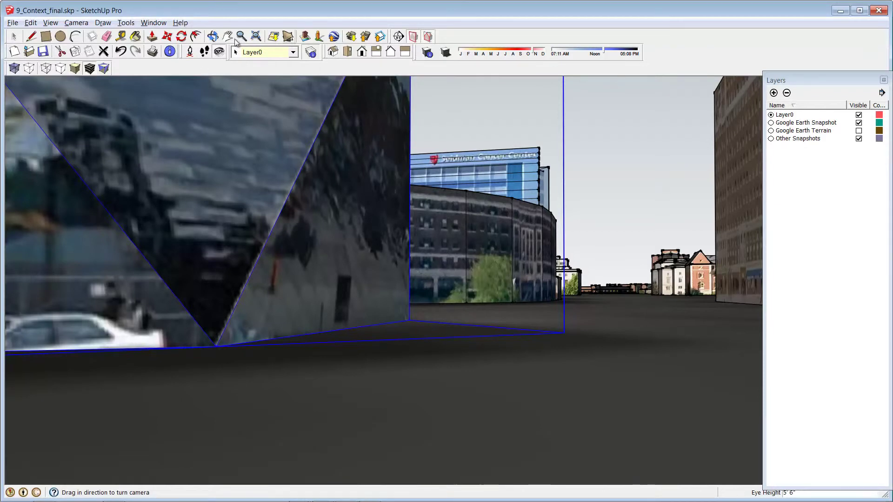
{"action": "left_click", "coordinate": [14, 36]}
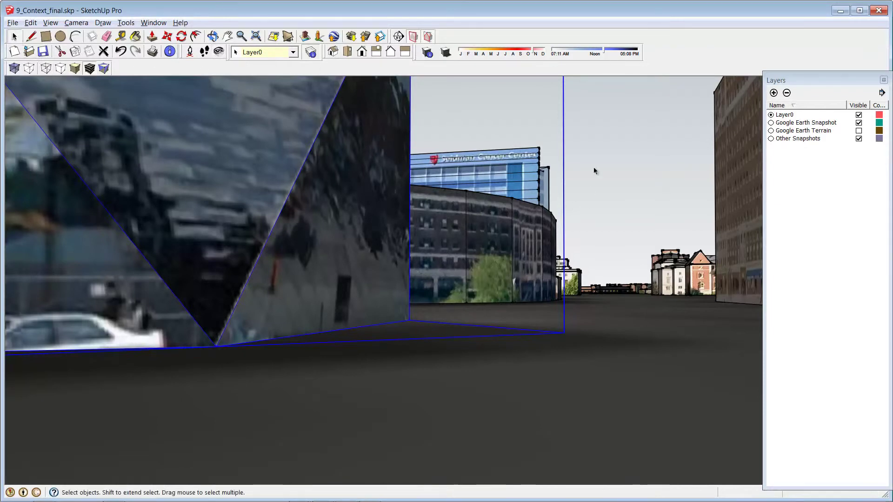
- Return to an aerial perspective and examine the dense cluster of campus buildings from several directions
{"action": "middle_click_drag", "start_coordinate": [595, 166], "coordinate": [399, 256]}
{"action": "scroll", "coordinate": [420, 213], "scroll_direction": "down", "scroll_amount": 5}
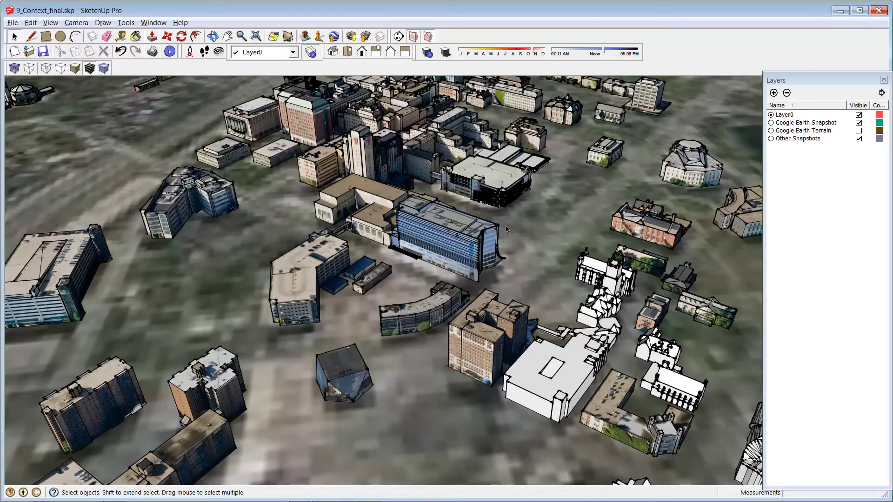
{"action": "middle_click_drag", "start_coordinate": [351, 155], "coordinate": [639, 167]}
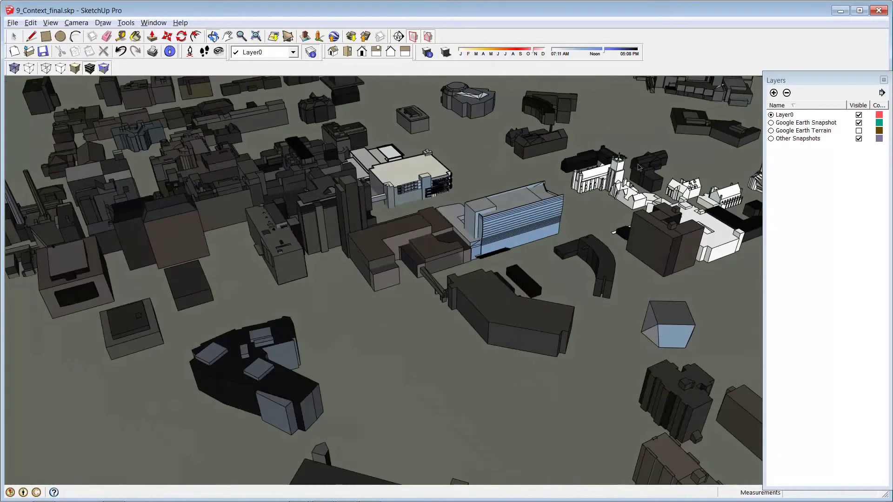
{"action": "scroll", "coordinate": [476, 178], "scroll_direction": "down", "scroll_amount": 3}
{"action": "middle_click_drag", "start_coordinate": [153, 183], "coordinate": [288, 242]}
{"action": "scroll", "coordinate": [275, 252], "scroll_direction": "up", "scroll_amount": 5}
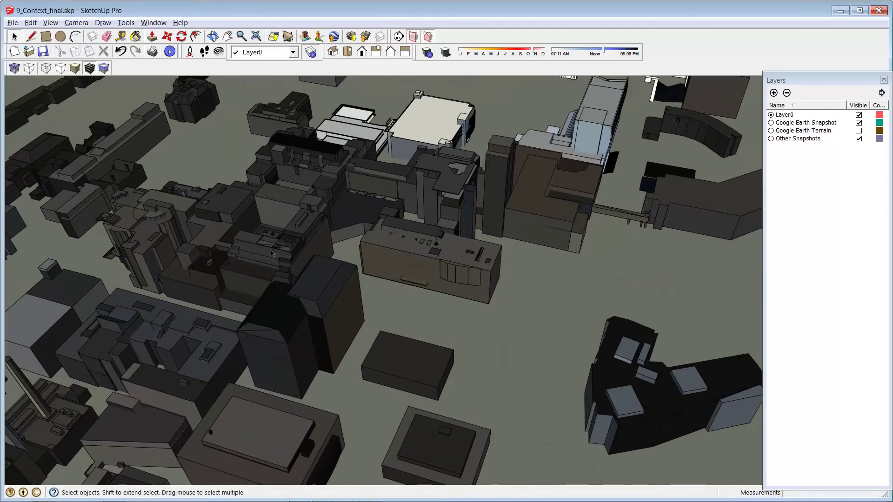